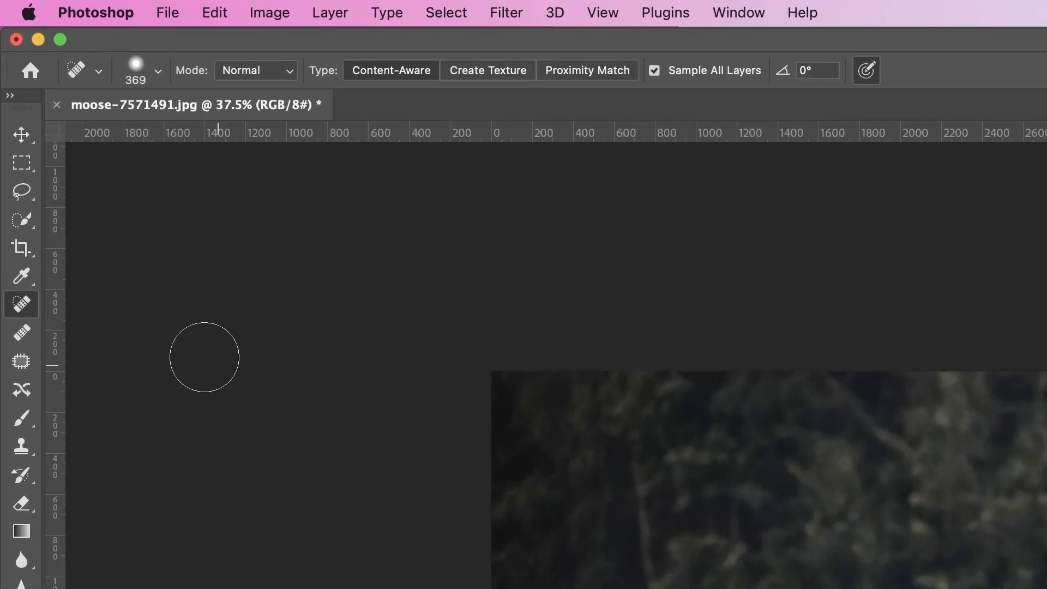
# - Lasso-select the sloping strip of tree line and field edge and copy it onto a new layer
pyautogui.click(23, 194)
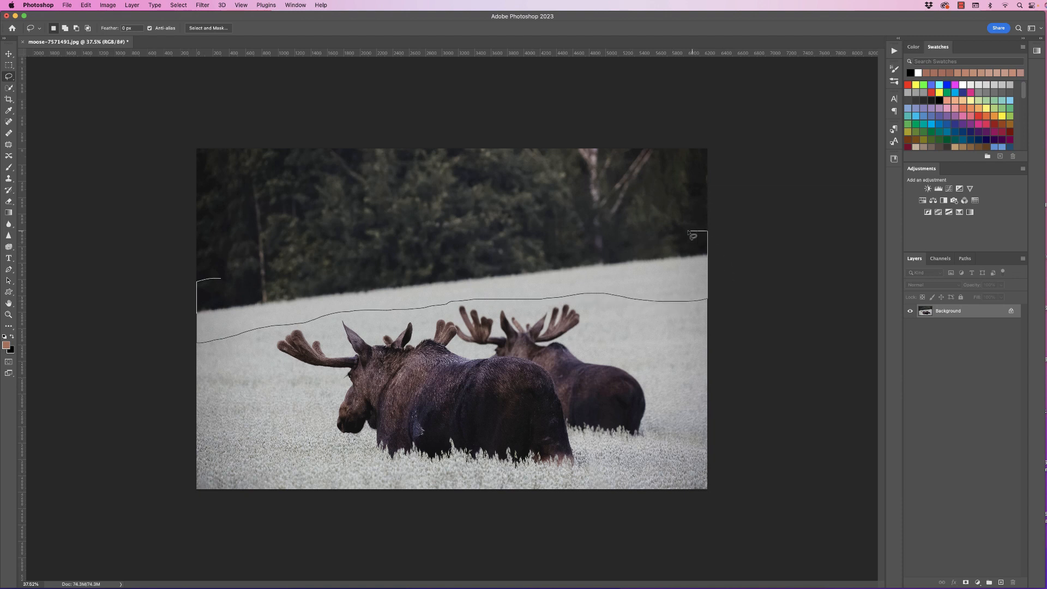
pyautogui.moveTo(689, 232); pyautogui.dragTo(198, 289)
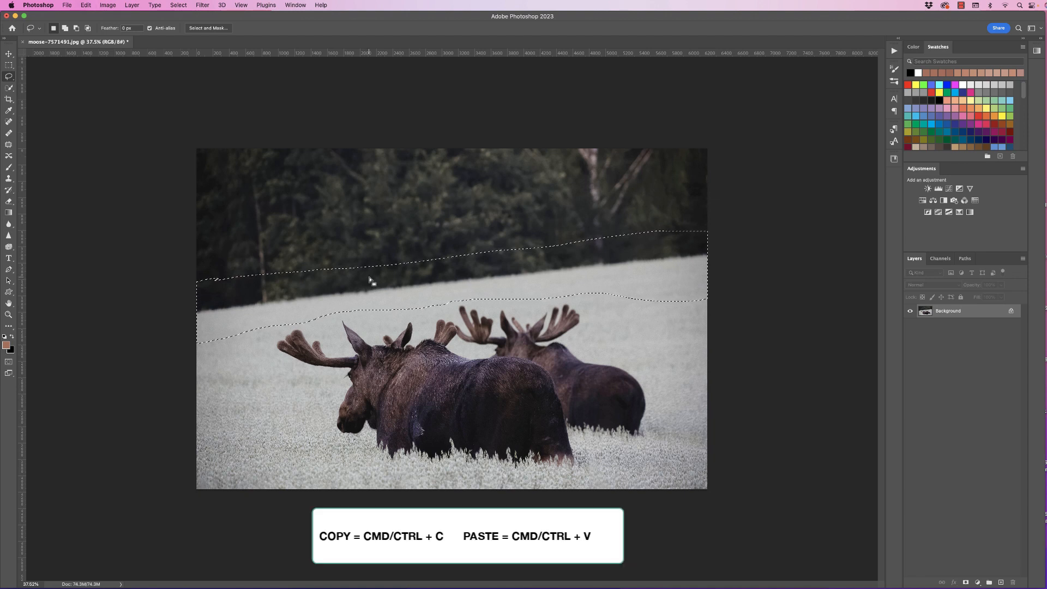
pyautogui.press('super+c')
pyautogui.press('super+v')
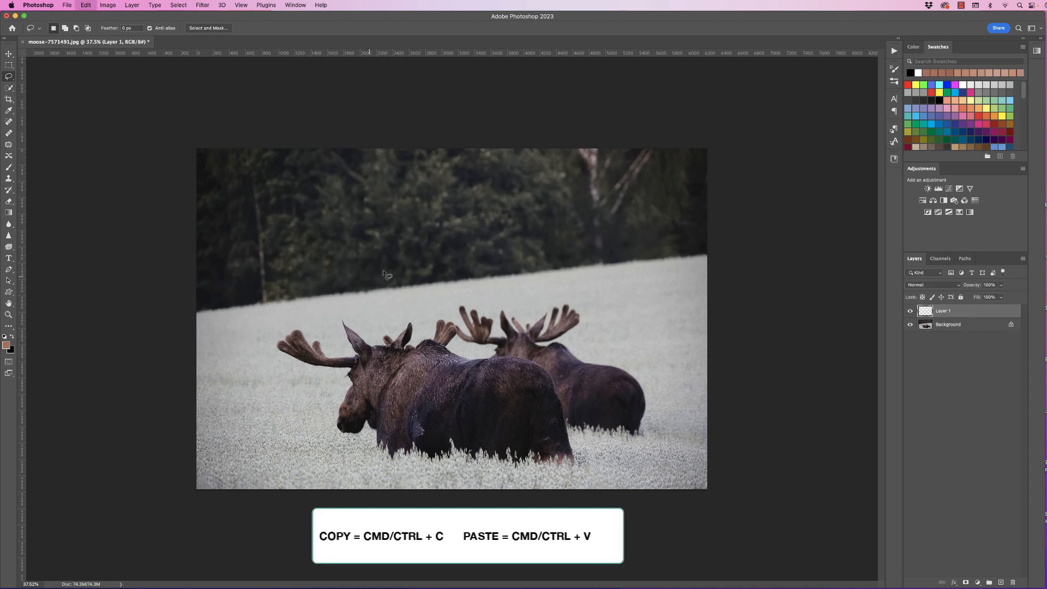
# - Hide and reshow the Background layer to inspect the copied strip on its own
pyautogui.click(910, 325)
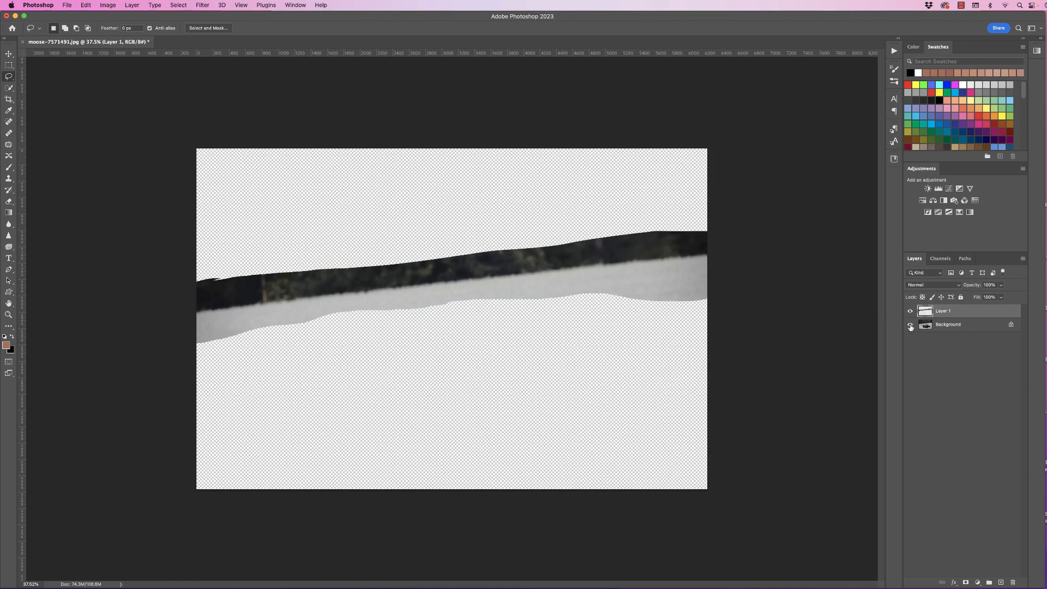
pyautogui.click(910, 325)
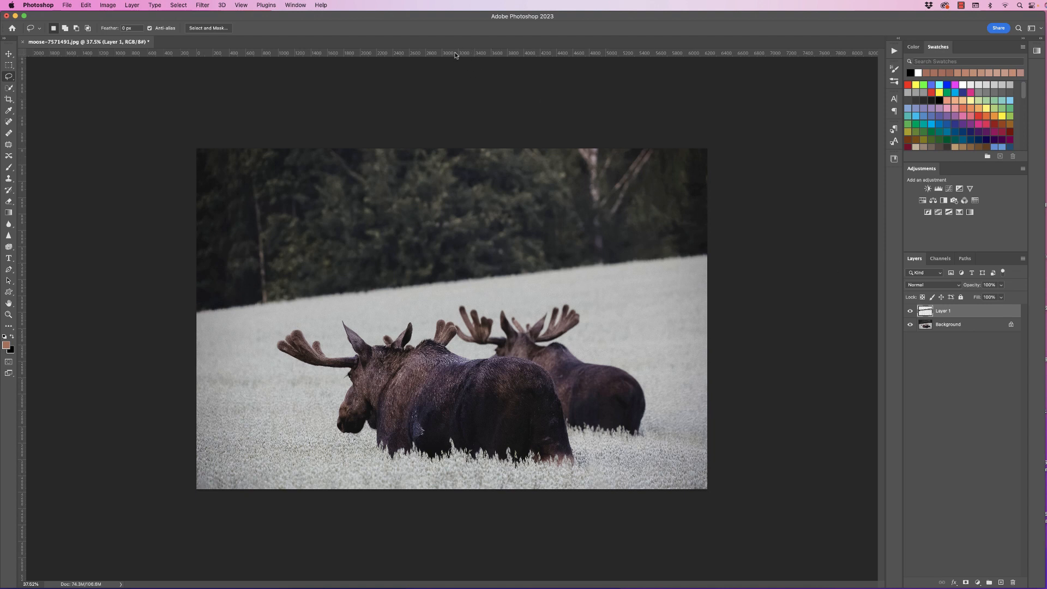
# - Add a horizontal guide level with the field edge at the photo's right side
pyautogui.moveTo(456, 56); pyautogui.dragTo(467, 252)
pyautogui.moveTo(488, 252)
pyautogui.mouseDown()
pyautogui.moveTo(487, 190)
pyautogui.moveTo(491, 274)
pyautogui.moveTo(492, 254)
pyautogui.mouseUp()
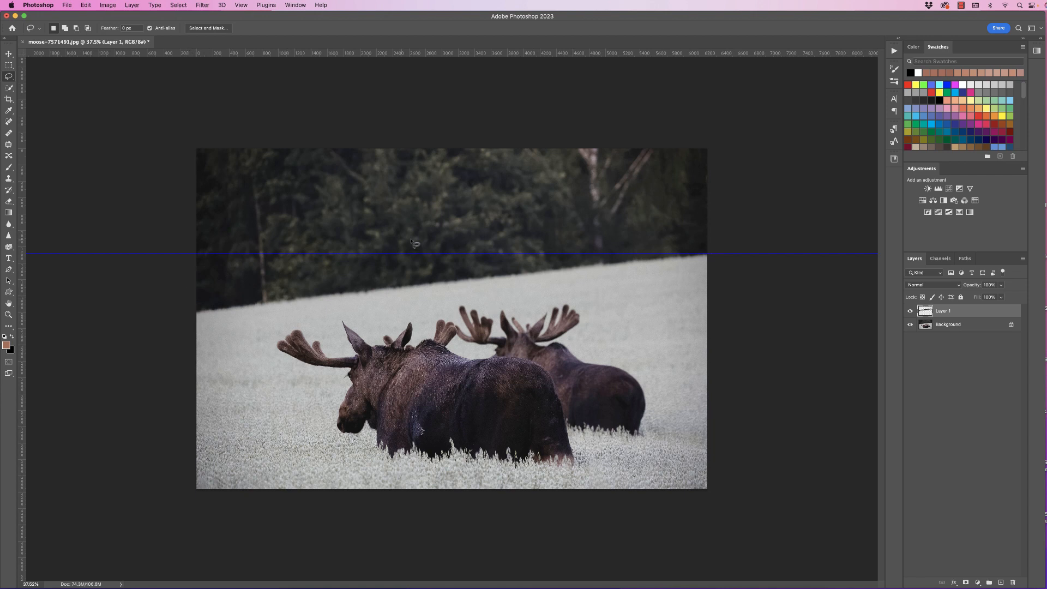
# - Distort the copied strip, raising its left side so the field edge runs level with the guide
pyautogui.click(86, 5)
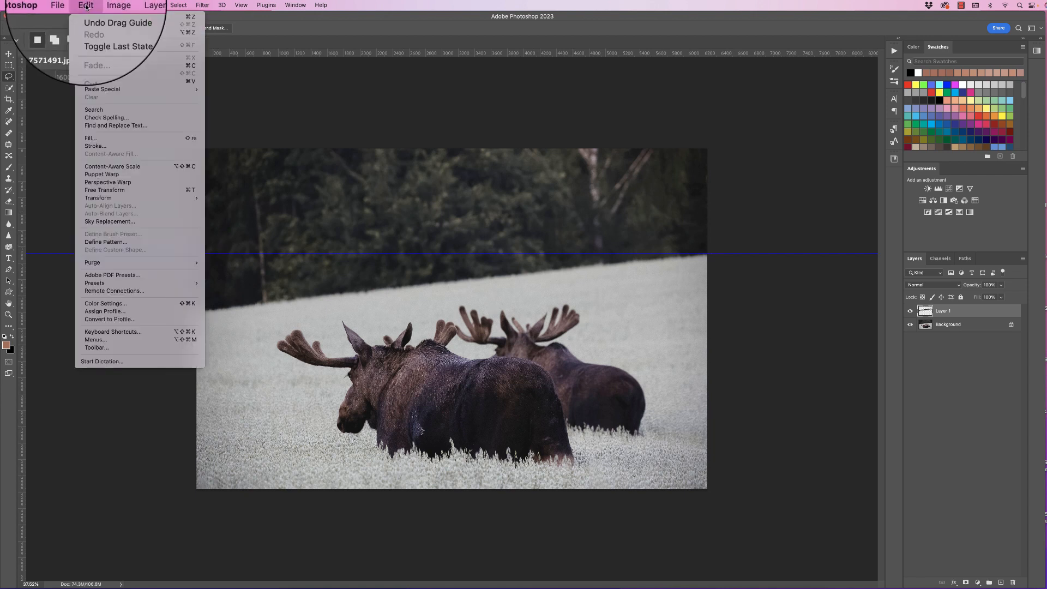
pyautogui.moveTo(110, 199)
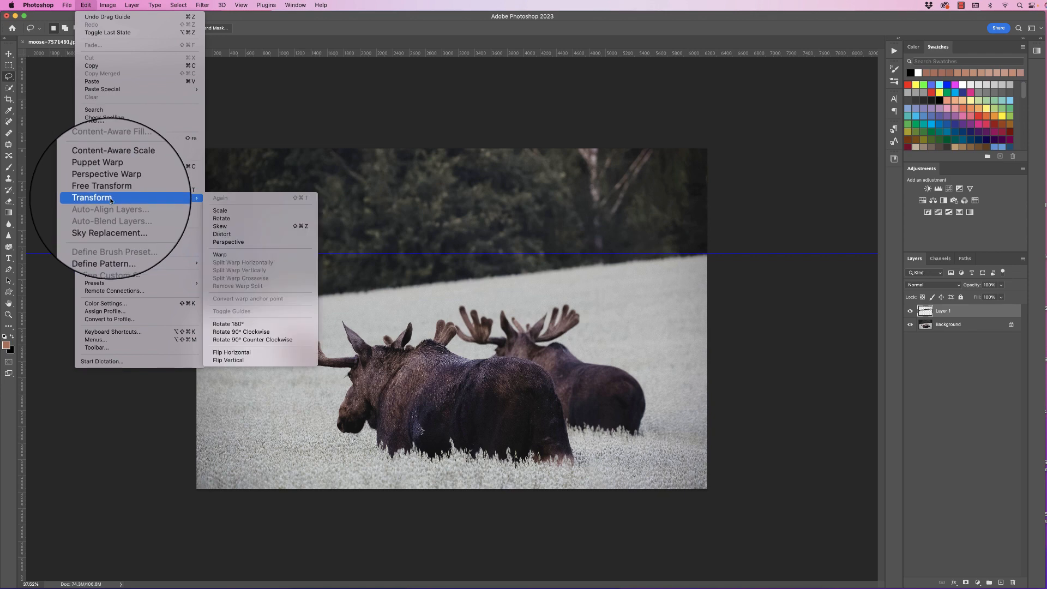
pyautogui.click(221, 237)
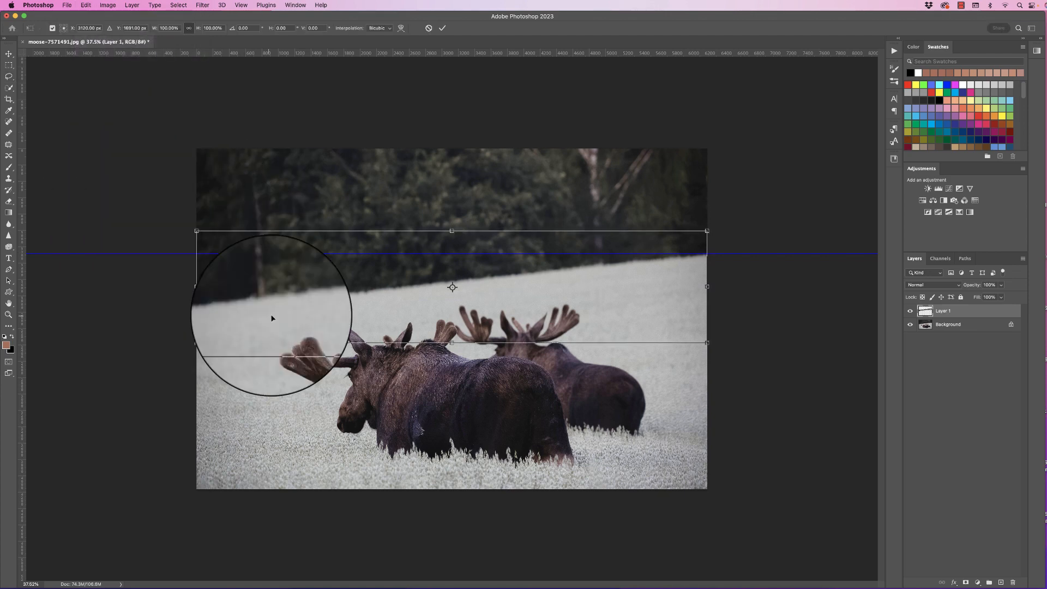
pyautogui.moveTo(199, 295); pyautogui.dragTo(197, 230)
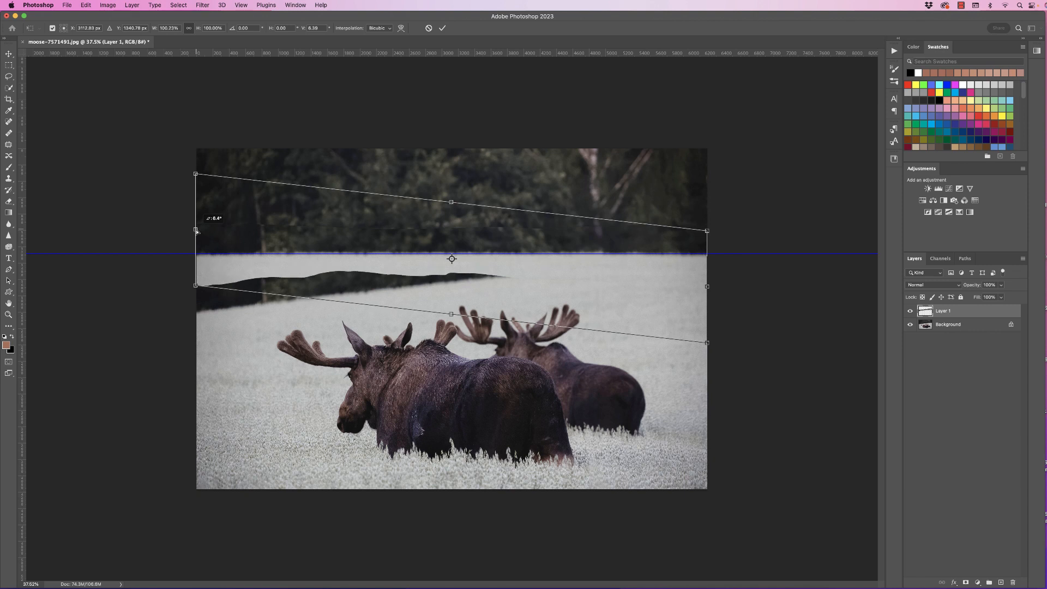
pyautogui.moveTo(197, 231); pyautogui.dragTo(198, 231)
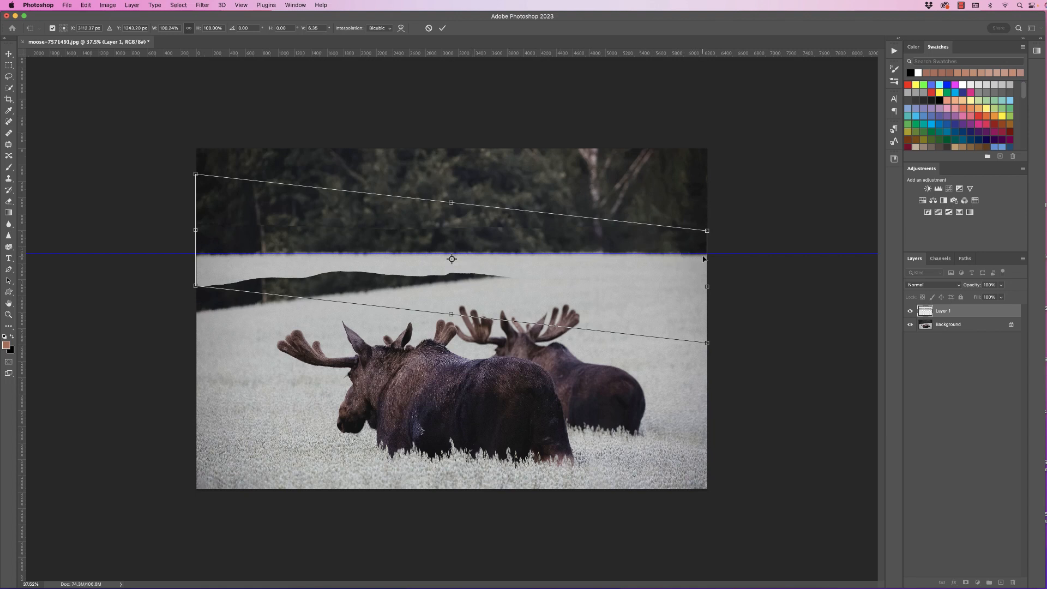
# - Warp the strip to flatten its field edge along the guide and commit the transformation
pyautogui.click(85, 5)
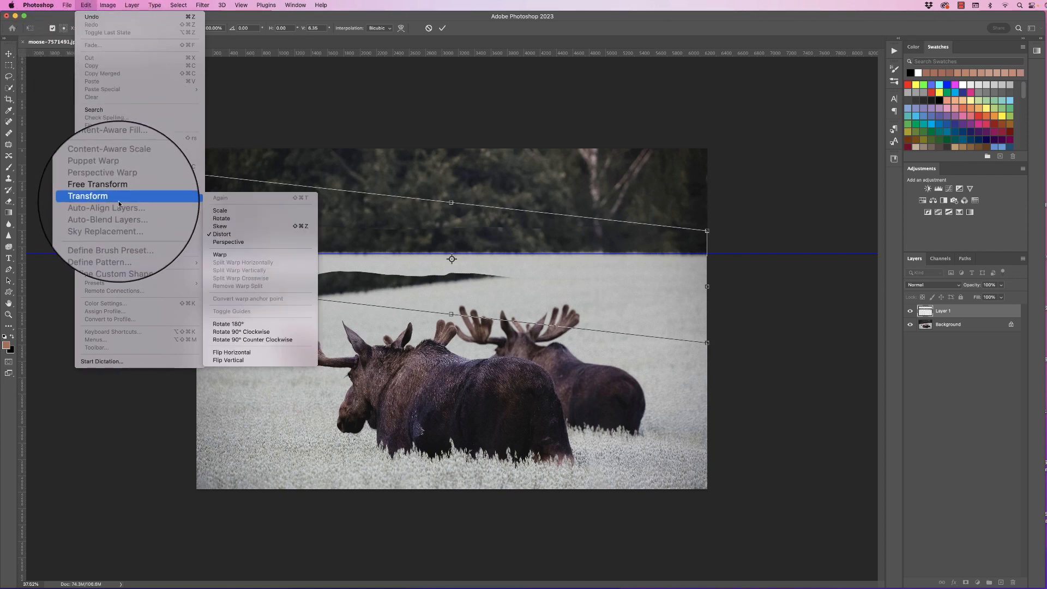
pyautogui.moveTo(199, 199)
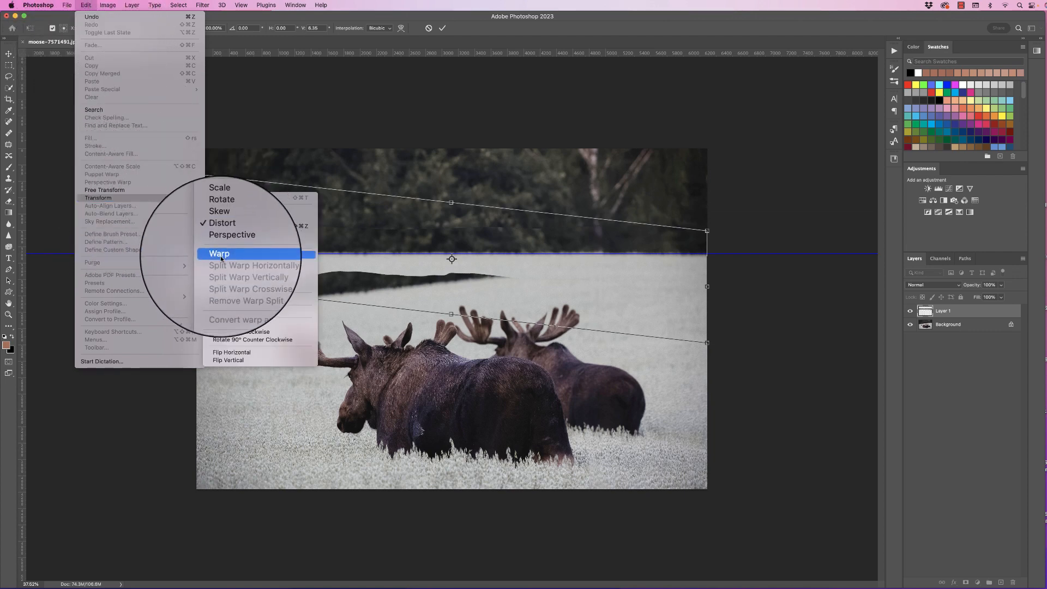
pyautogui.click(220, 258)
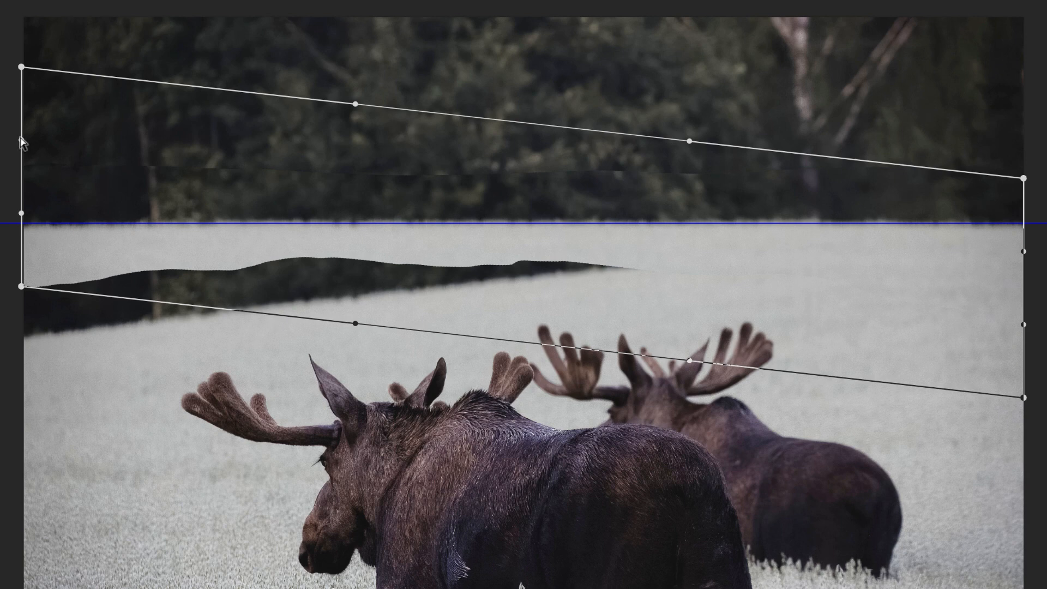
pyautogui.moveTo(21, 138)
pyautogui.mouseDown()
pyautogui.moveTo(20, 118)
pyautogui.moveTo(20, 127)
pyautogui.mouseUp()
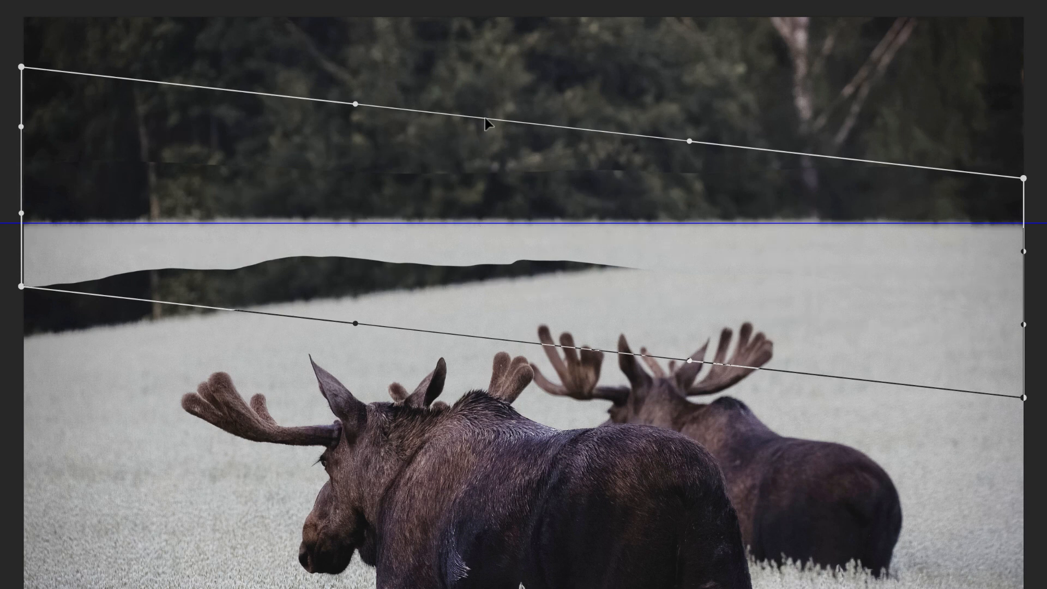
pyautogui.moveTo(483, 117); pyautogui.dragTo(483, 131)
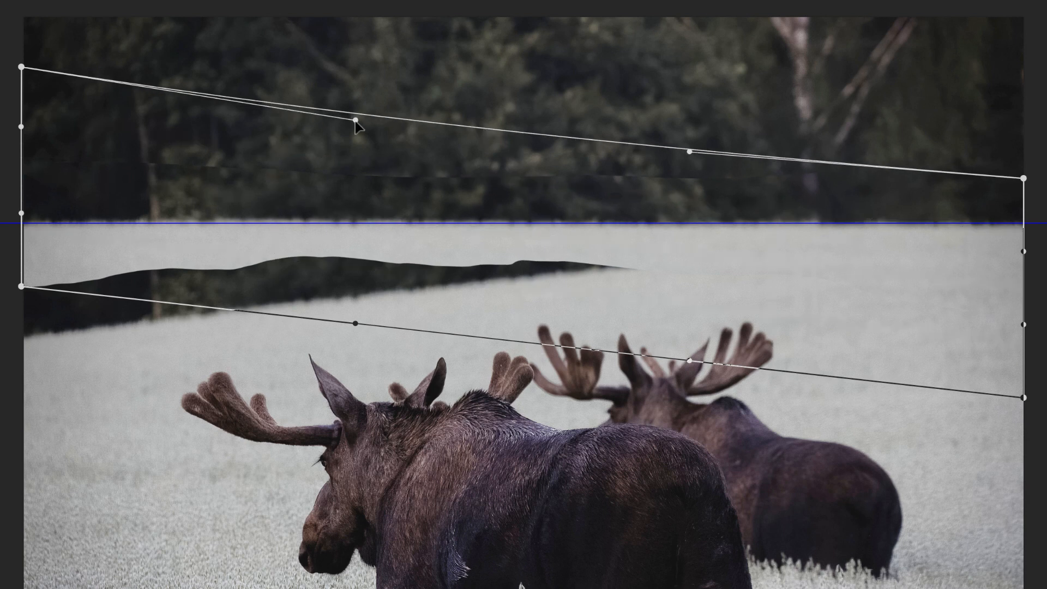
pyautogui.moveTo(355, 122)
pyautogui.mouseDown()
pyautogui.moveTo(342, 128)
pyautogui.moveTo(355, 131)
pyautogui.mouseUp()
pyautogui.moveTo(268, 213); pyautogui.dragTo(269, 217)
pyautogui.click(633, 225)
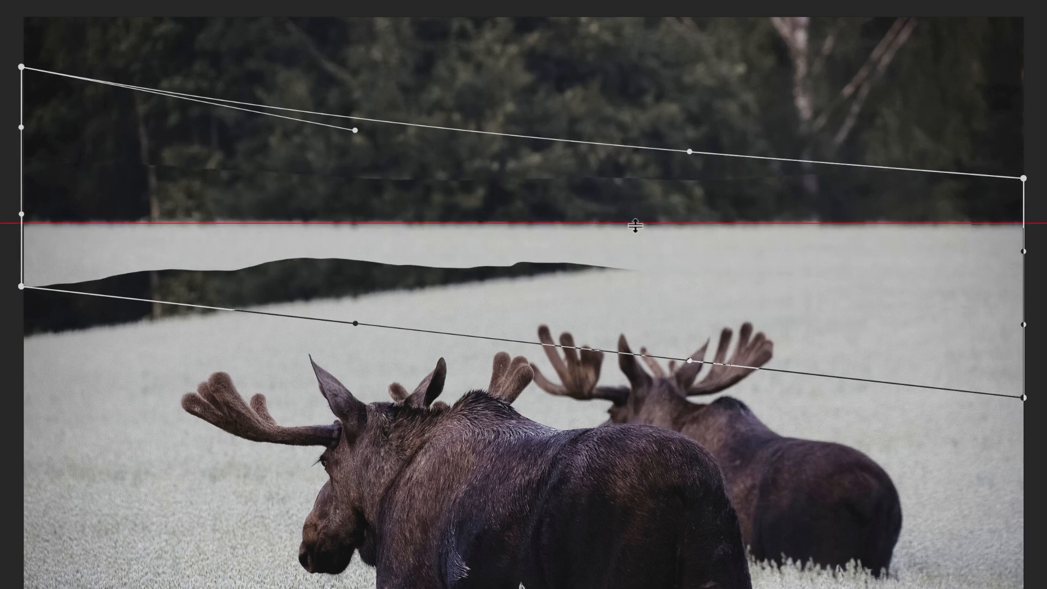
pyautogui.moveTo(640, 233); pyautogui.dragTo(640, 233)
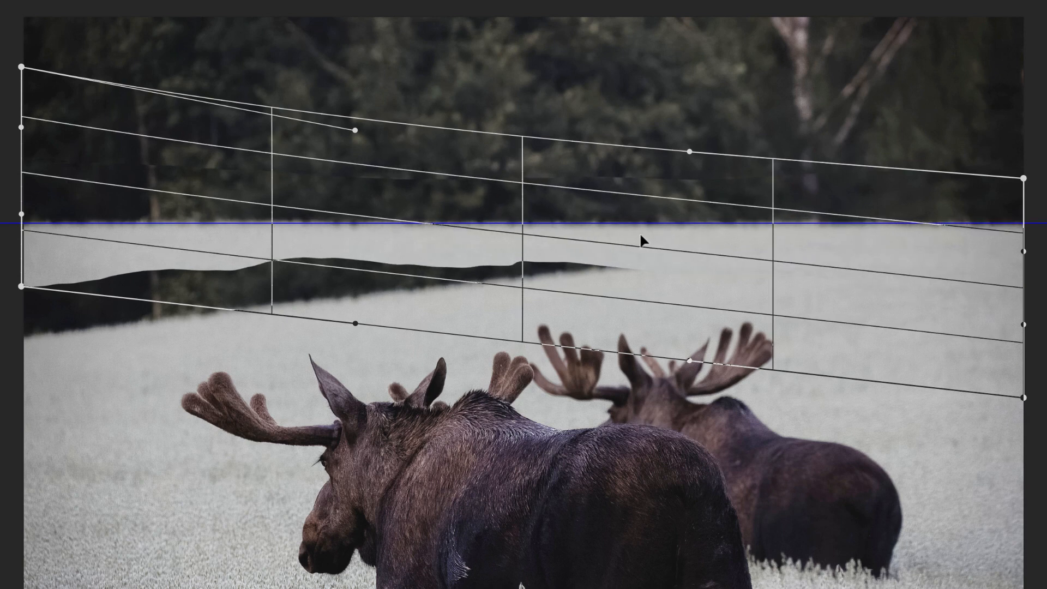
pyautogui.moveTo(299, 234); pyautogui.dragTo(299, 235)
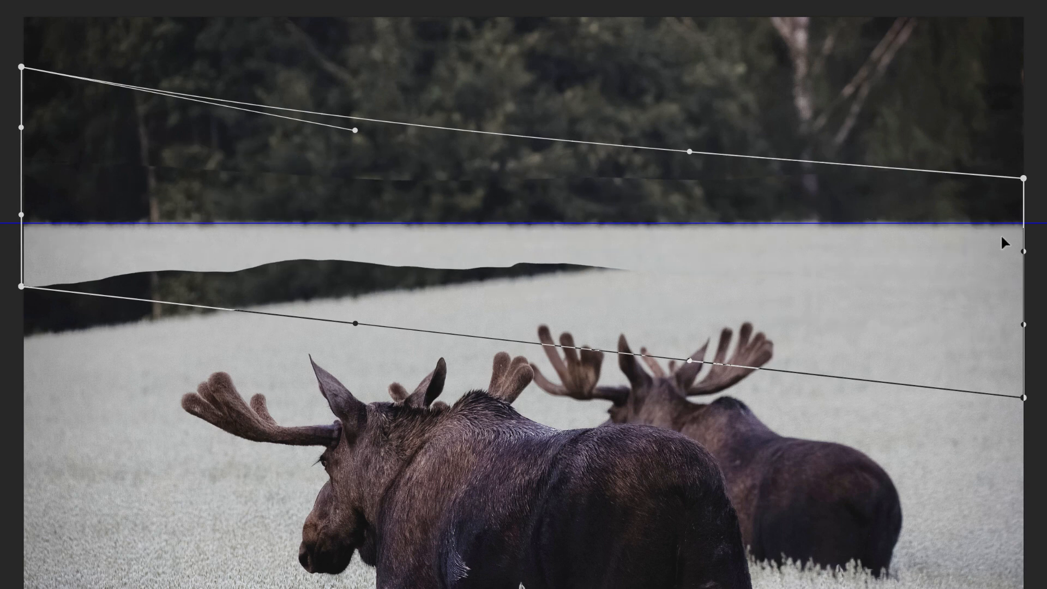
pyautogui.moveTo(1023, 251); pyautogui.dragTo(1024, 252)
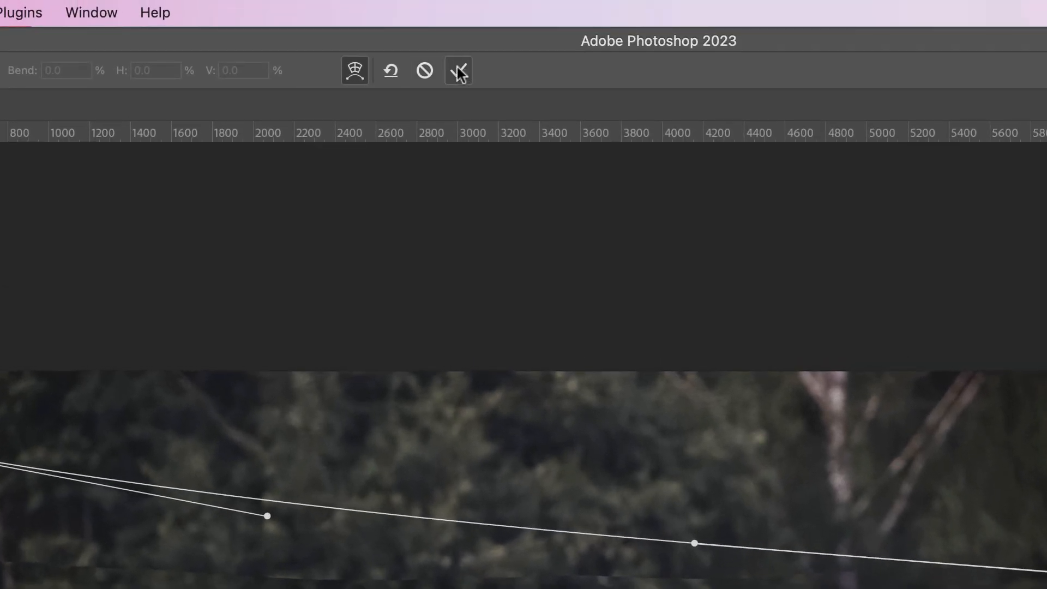
pyautogui.click(459, 72)
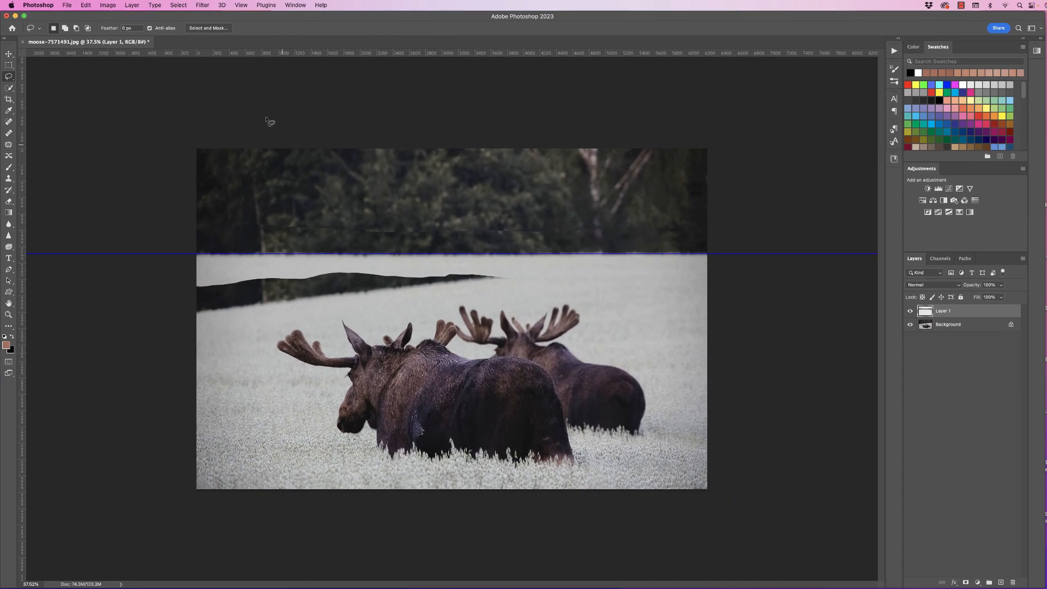
# - Clear all guides from the document
pyautogui.click(241, 5)
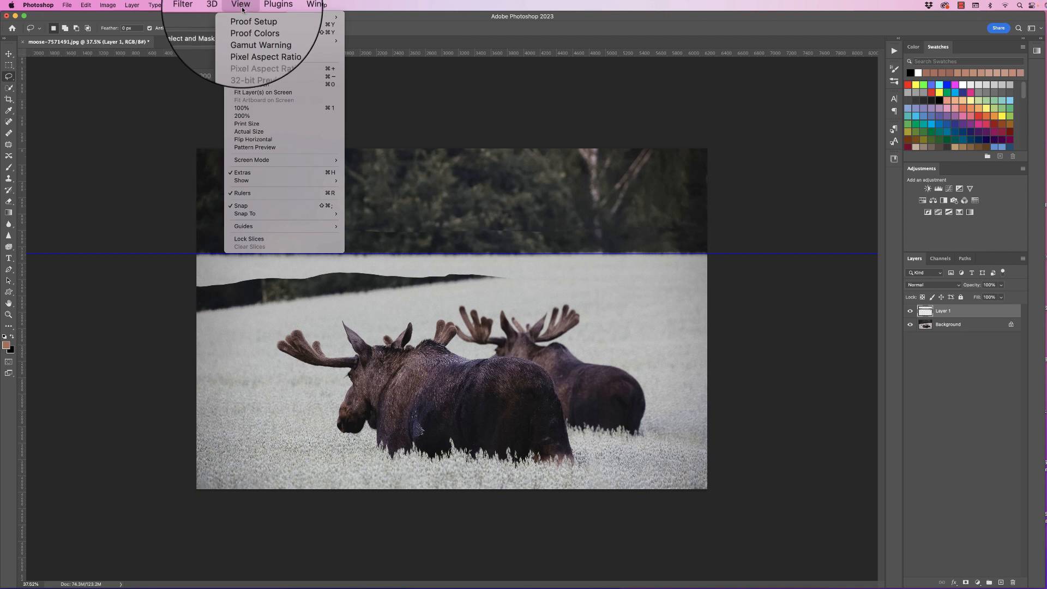
pyautogui.moveTo(332, 226)
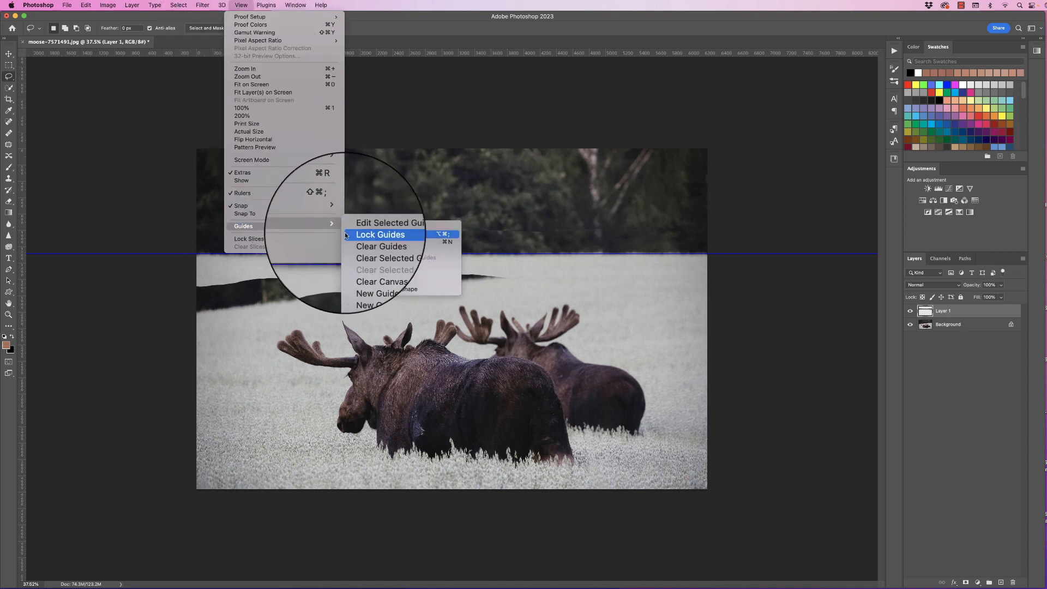
pyautogui.click(452, 243)
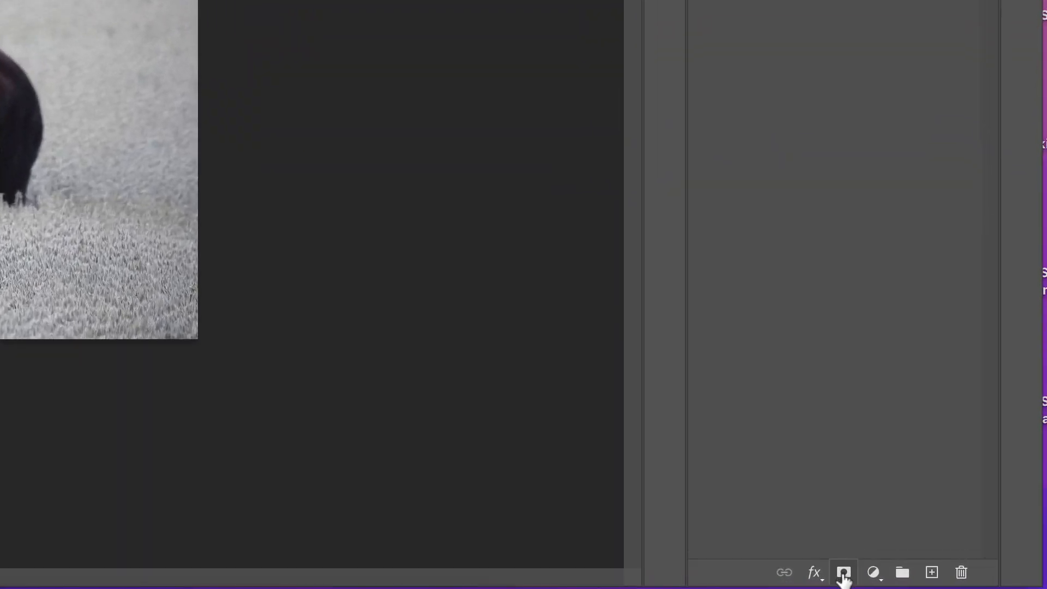
# - Add a layer mask to Layer 1 and paint black along the strip's top edge to blend it into the trees
pyautogui.click(844, 573)
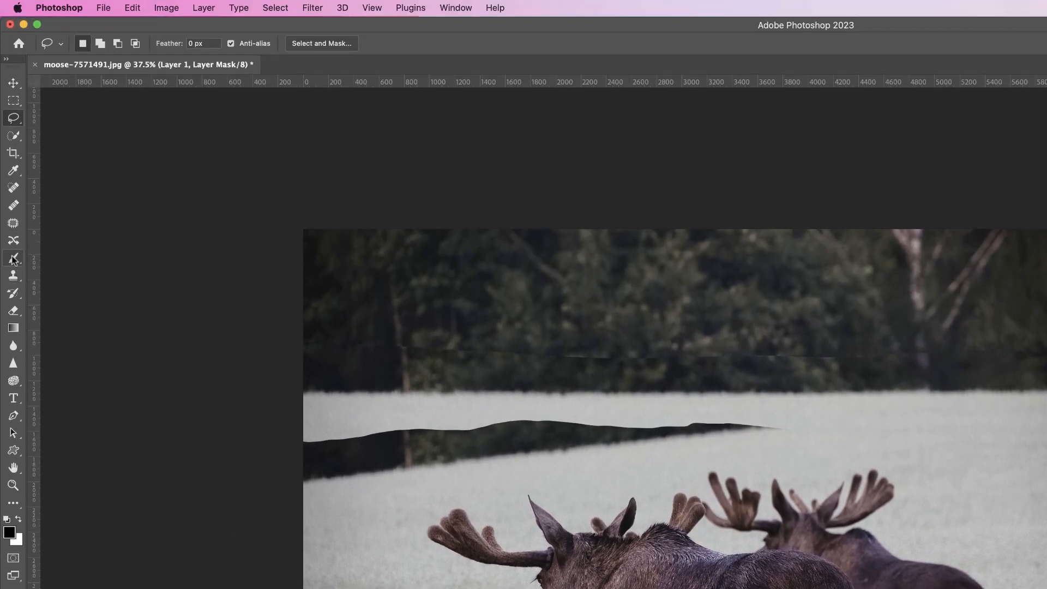
pyautogui.click(14, 260)
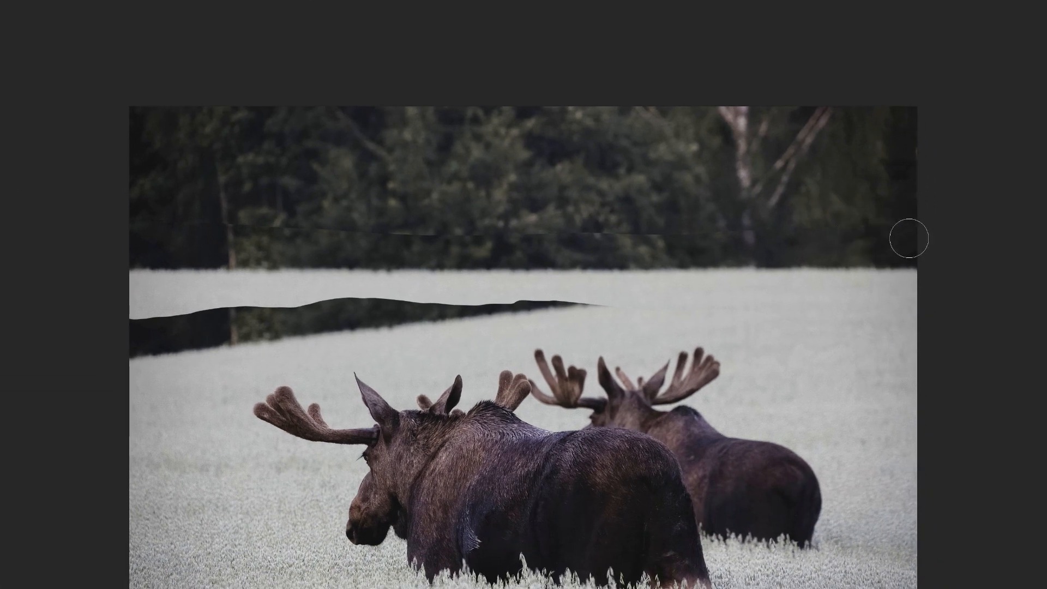
pyautogui.moveTo(795, 241)
pyautogui.mouseDown()
pyautogui.moveTo(727, 229)
pyautogui.moveTo(652, 231)
pyautogui.moveTo(696, 242)
pyautogui.moveTo(346, 245)
pyautogui.moveTo(145, 231)
pyautogui.moveTo(142, 245)
pyautogui.mouseUp()
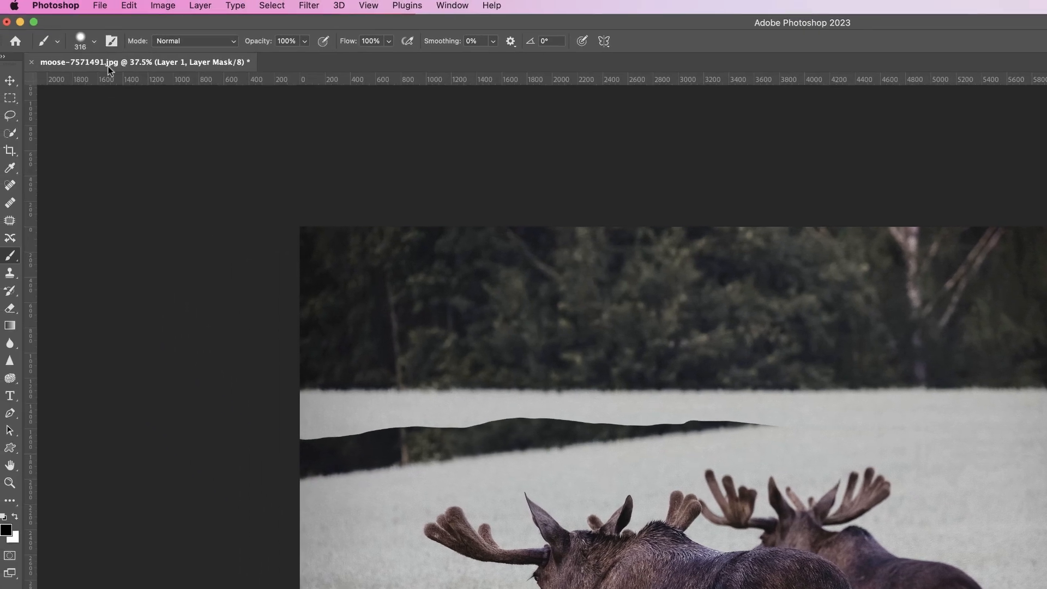
# - Lower the brush hardness and paint more on the mask over the seam in the tree line
pyautogui.click(98, 44)
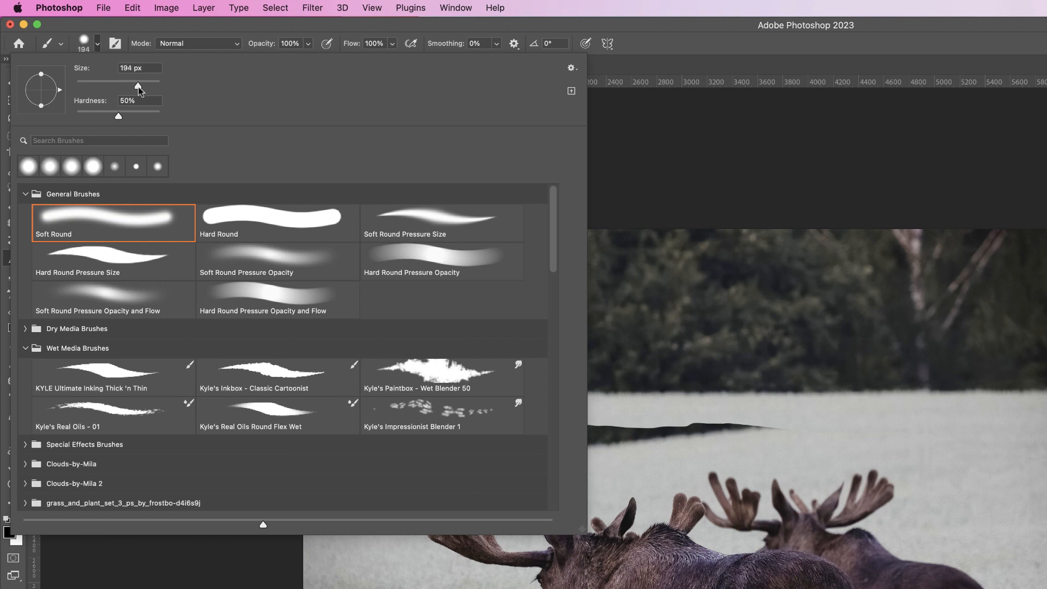
pyautogui.moveTo(116, 115); pyautogui.dragTo(109, 117)
pyautogui.press('Tab')
pyautogui.click(99, 46)
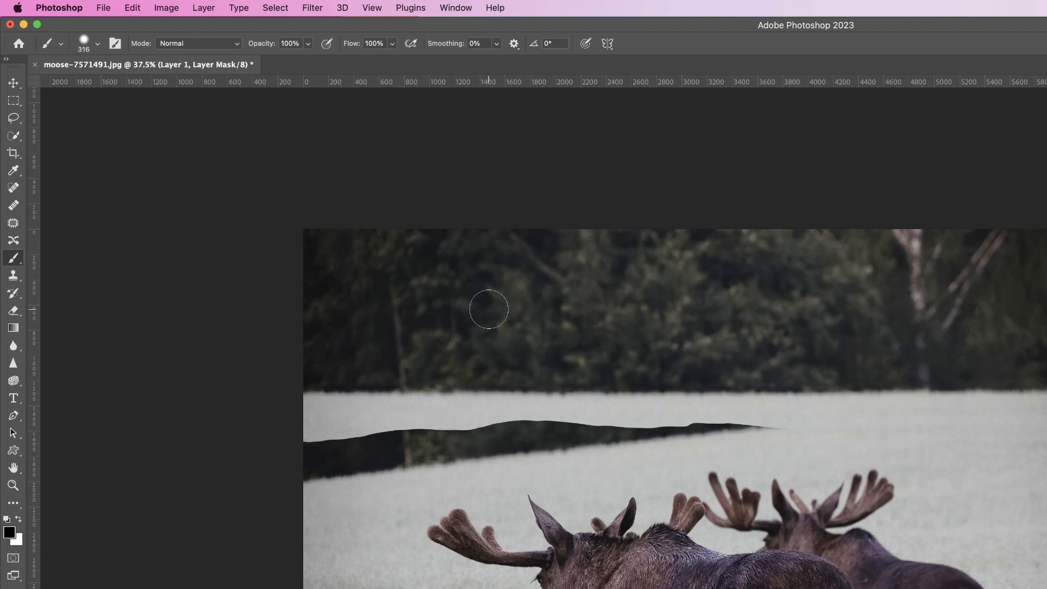
pyautogui.moveTo(495, 311)
pyautogui.mouseDown()
pyautogui.moveTo(465, 308)
pyautogui.moveTo(543, 312)
pyautogui.moveTo(497, 312)
pyautogui.moveTo(492, 229)
pyautogui.moveTo(497, 308)
pyautogui.mouseUp()
pyautogui.moveTo(493, 268); pyautogui.dragTo(491, 271)
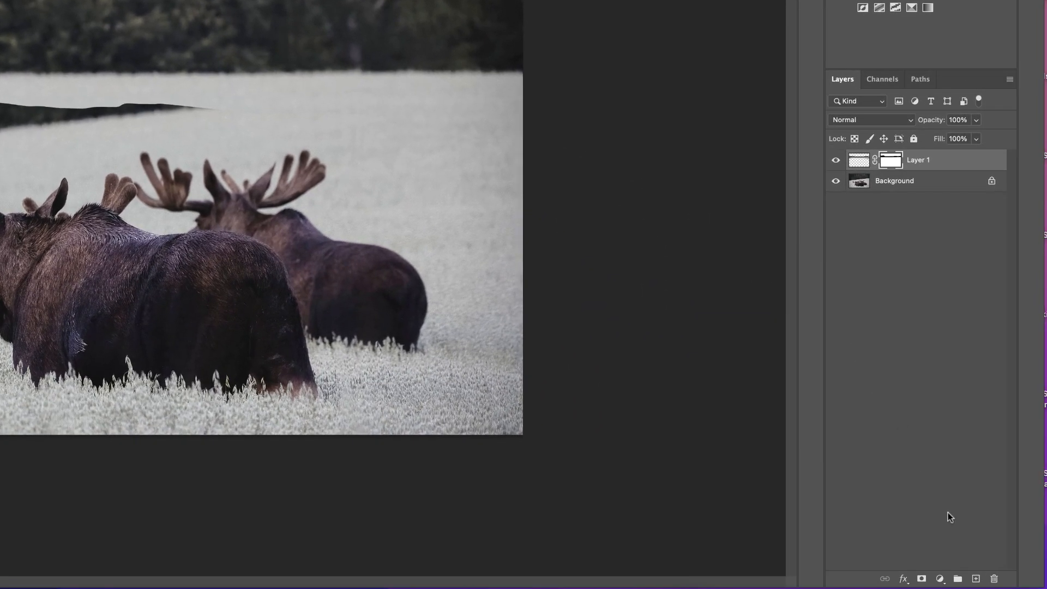
# - Add a new empty layer and, with the Clone Stamp sampling all layers, start cloning field texture over the dark gap
pyautogui.click(976, 579)
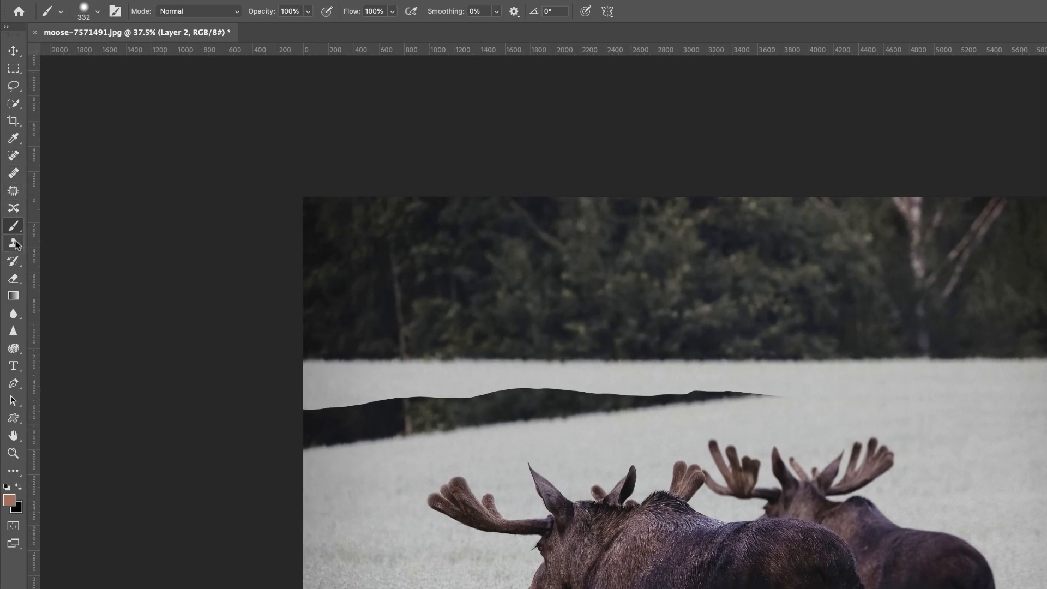
pyautogui.click(13, 243)
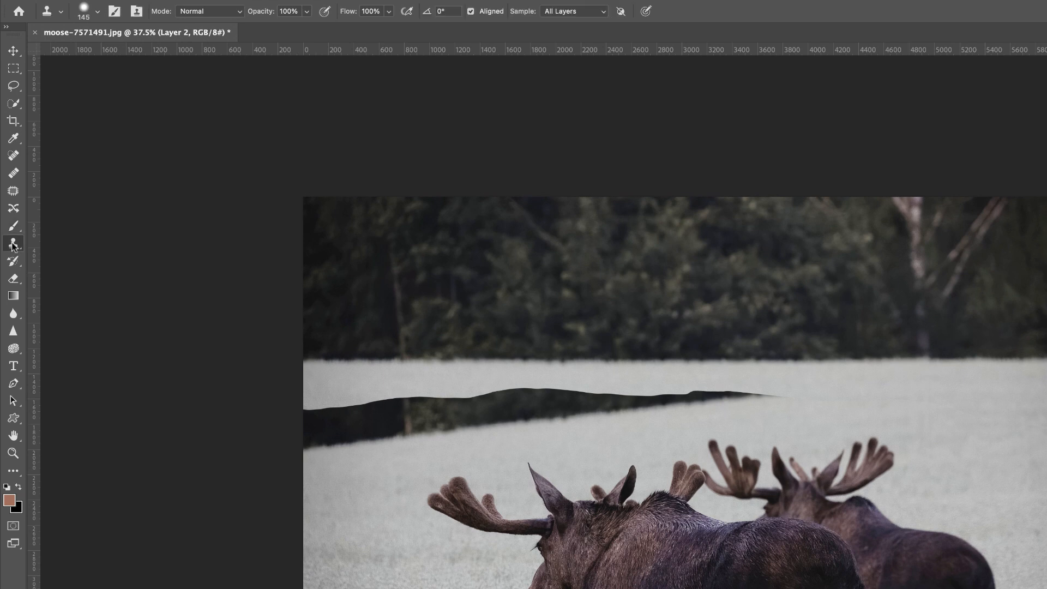
pyautogui.keyDown('alt'); pyautogui.click(405, 436); pyautogui.keyUp('alt')
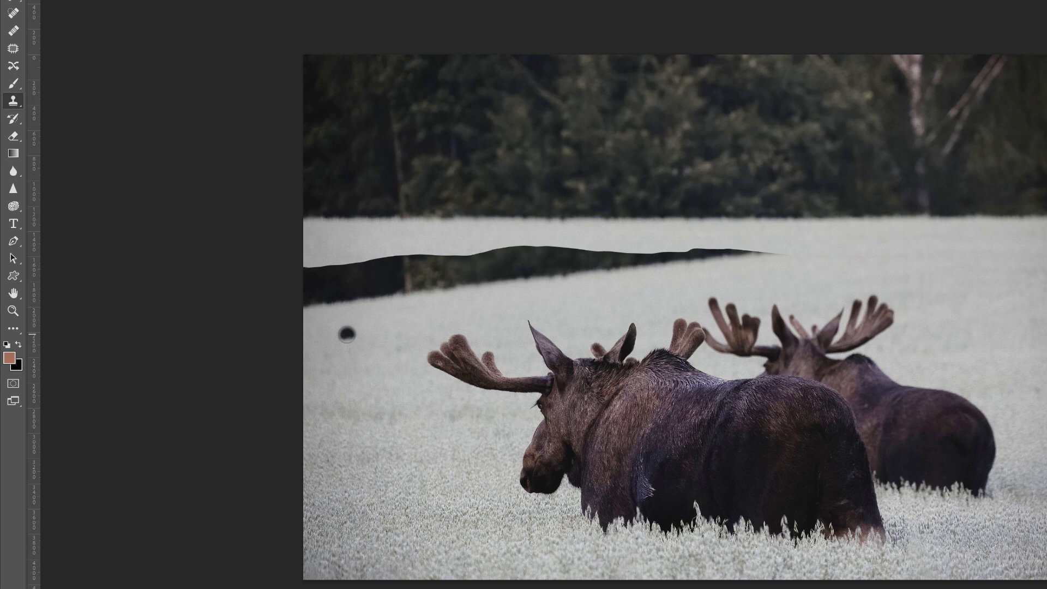
pyautogui.moveTo(346, 333)
pyautogui.mouseDown()
pyautogui.moveTo(384, 329)
pyautogui.moveTo(347, 336)
pyautogui.moveTo(381, 328)
pyautogui.moveTo(352, 329)
pyautogui.mouseUp()
pyautogui.moveTo(352, 292); pyautogui.dragTo(351, 329)
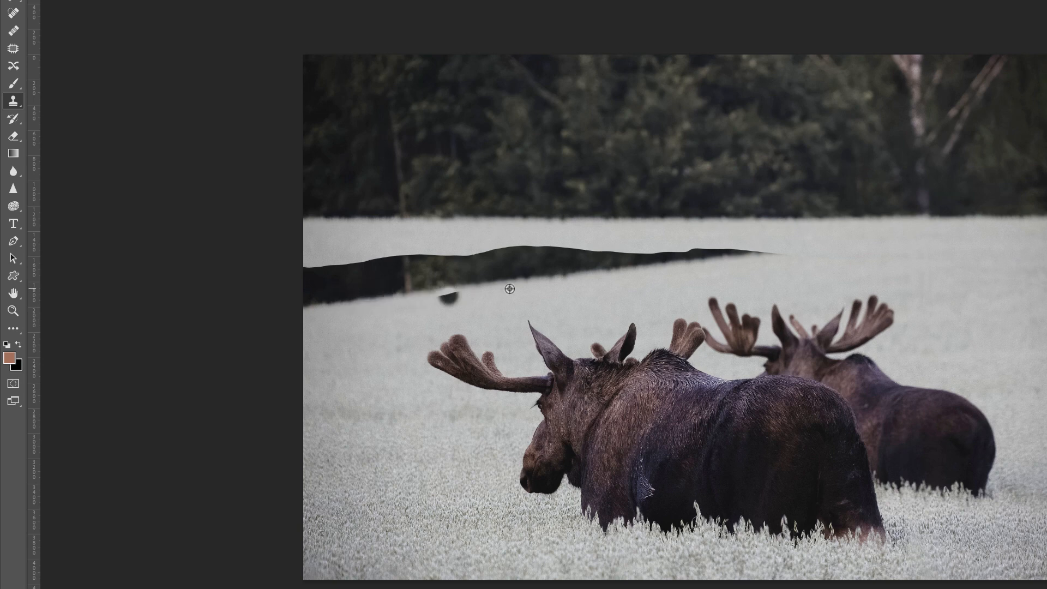
pyautogui.keyDown('alt'); pyautogui.click(560, 299); pyautogui.keyUp('alt')
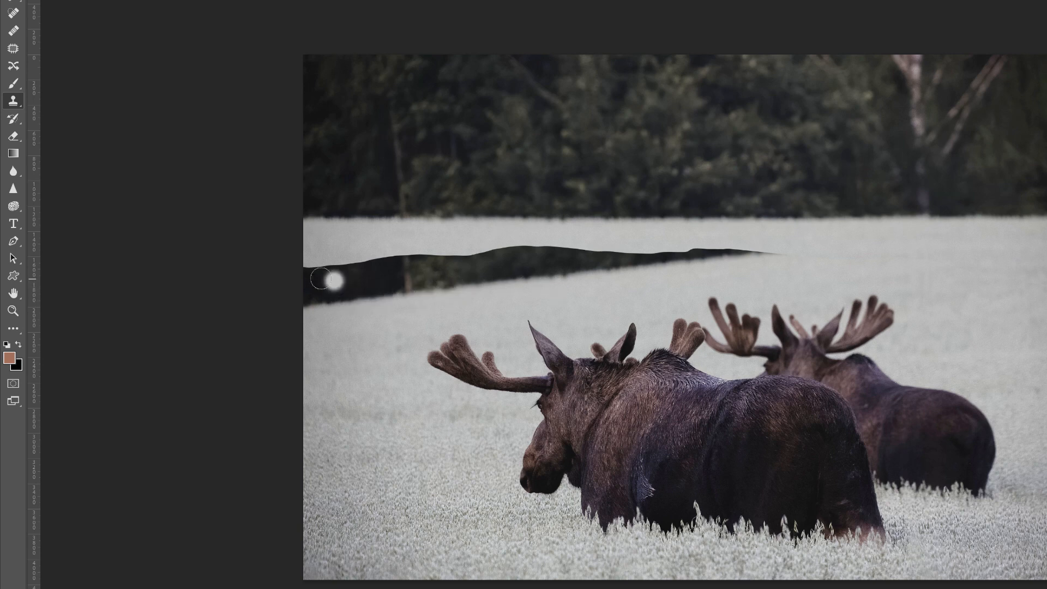
pyautogui.moveTo(329, 263)
pyautogui.mouseDown()
pyautogui.moveTo(341, 260)
pyautogui.moveTo(317, 262)
pyautogui.moveTo(340, 260)
pyautogui.mouseUp()
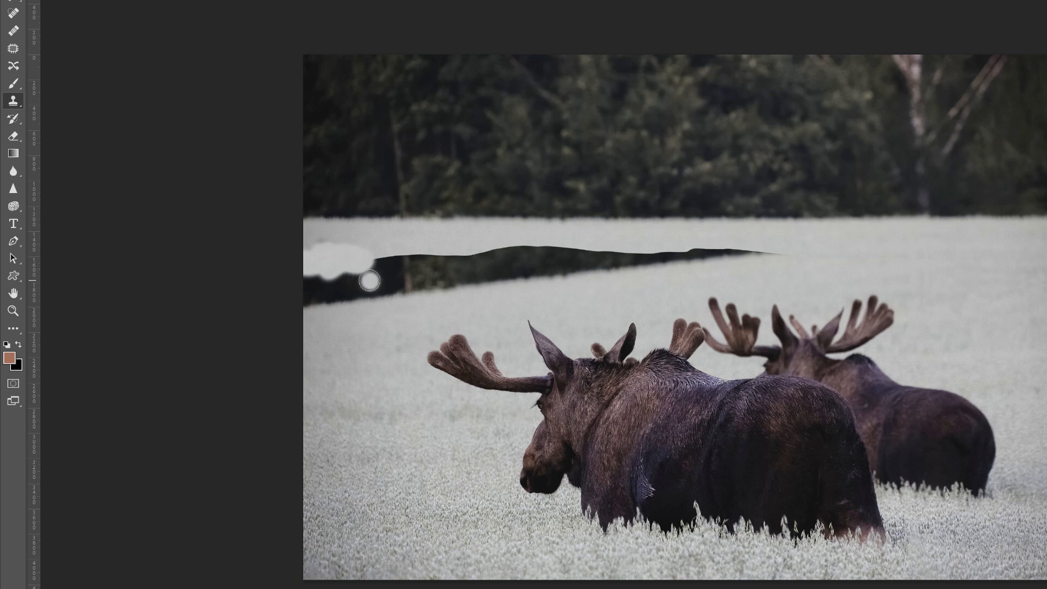
pyautogui.hotkey('ctrl', 'z')
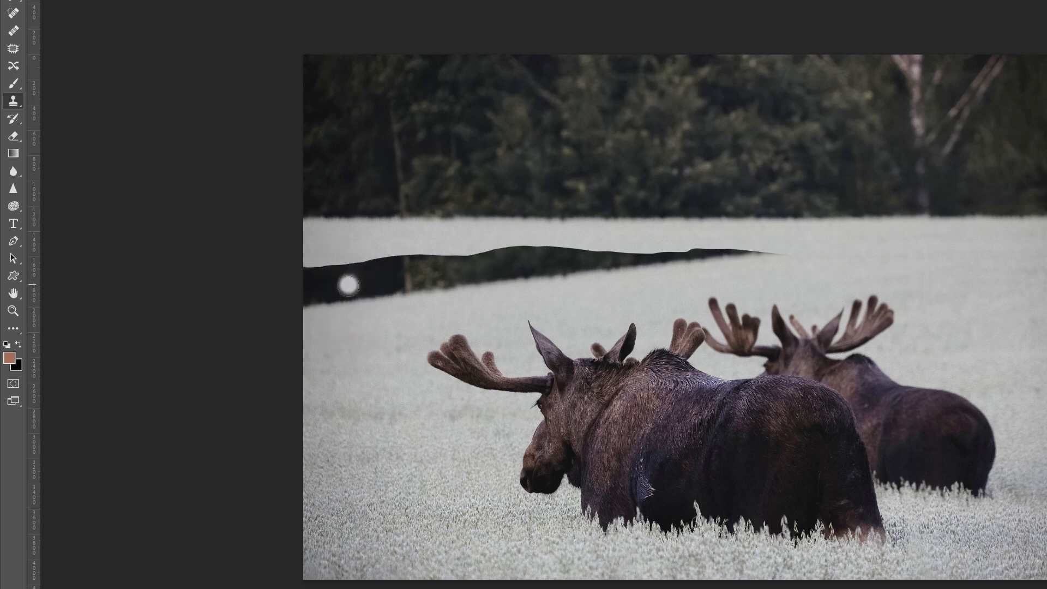
# - Clone field texture over the left end of the dark gap in the field
pyautogui.keyDown('alt'); pyautogui.click(356, 333); pyautogui.keyUp('alt')
pyautogui.moveTo(357, 276)
pyautogui.mouseDown()
pyautogui.moveTo(342, 301)
pyautogui.moveTo(376, 288)
pyautogui.moveTo(343, 272)
pyautogui.moveTo(316, 293)
pyautogui.mouseUp()
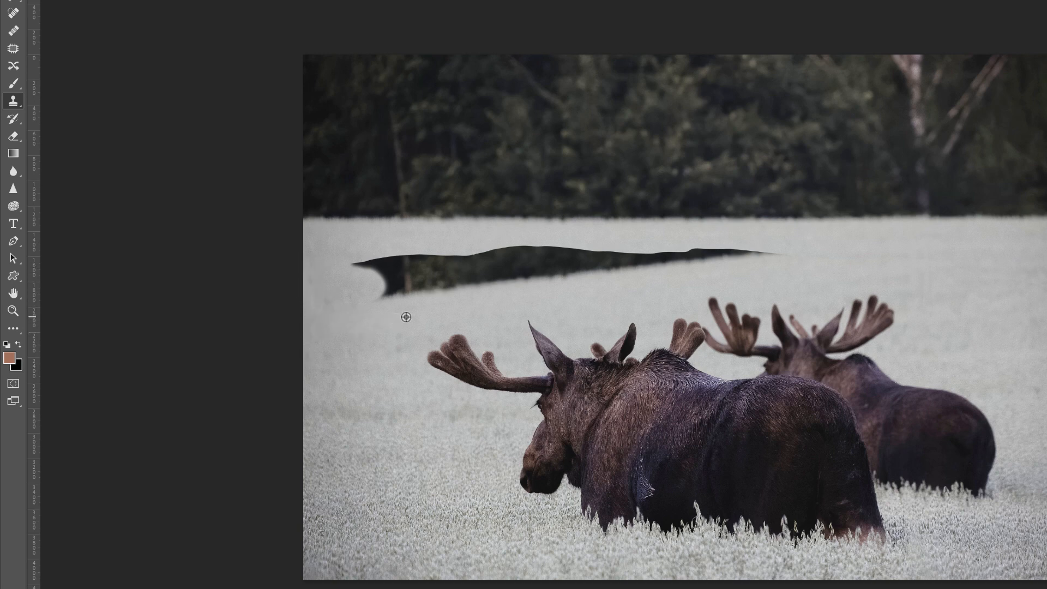
pyautogui.keyDown('alt'); pyautogui.click(456, 311); pyautogui.keyUp('alt')
pyautogui.moveTo(450, 278)
pyautogui.mouseDown()
pyautogui.moveTo(456, 283)
pyautogui.moveTo(433, 278)
pyautogui.moveTo(434, 288)
pyautogui.moveTo(422, 286)
pyautogui.moveTo(433, 290)
pyautogui.moveTo(386, 299)
pyautogui.moveTo(385, 286)
pyautogui.moveTo(419, 278)
pyautogui.moveTo(374, 276)
pyautogui.moveTo(431, 274)
pyautogui.moveTo(402, 271)
pyautogui.moveTo(395, 237)
pyautogui.mouseUp()
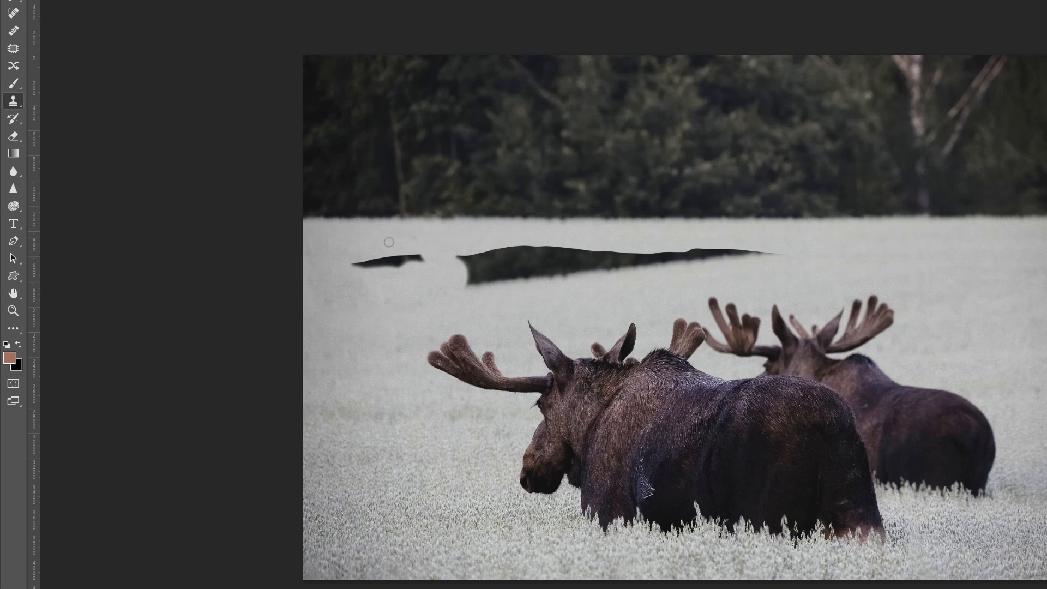
pyautogui.moveTo(388, 242)
pyautogui.mouseDown()
pyautogui.moveTo(379, 238)
pyautogui.moveTo(414, 255)
pyautogui.moveTo(358, 263)
pyautogui.mouseUp()
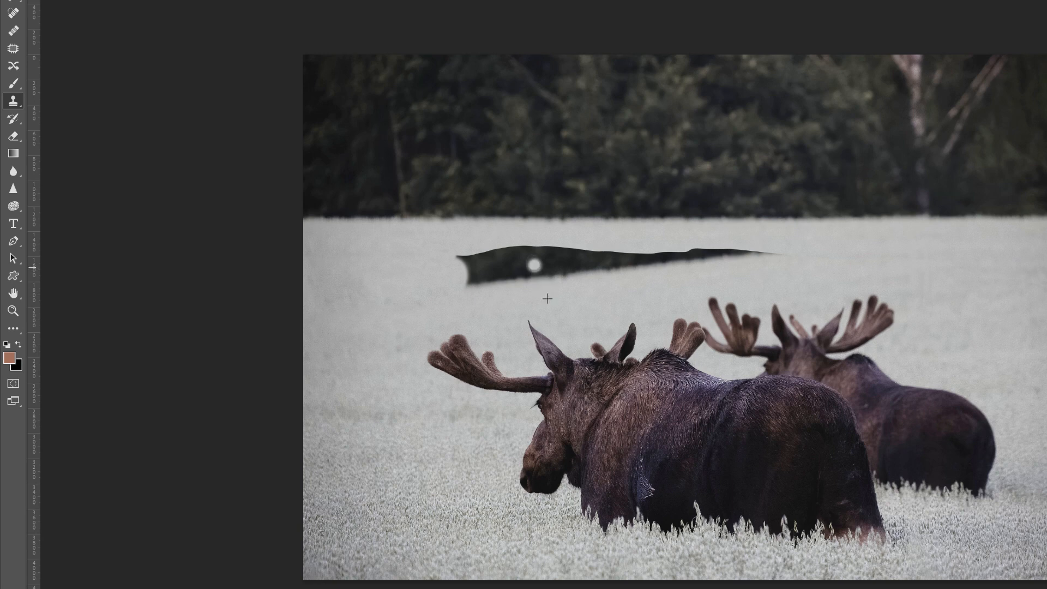
# - Clone field texture over the remaining dark gap segments toward the right
pyautogui.moveTo(534, 265)
pyautogui.mouseDown()
pyautogui.moveTo(562, 266)
pyautogui.moveTo(542, 256)
pyautogui.moveTo(572, 249)
pyautogui.moveTo(597, 262)
pyautogui.moveTo(577, 261)
pyautogui.moveTo(562, 276)
pyautogui.moveTo(596, 265)
pyautogui.moveTo(587, 251)
pyautogui.moveTo(598, 267)
pyautogui.moveTo(616, 262)
pyautogui.moveTo(602, 253)
pyautogui.moveTo(600, 271)
pyautogui.moveTo(627, 252)
pyautogui.mouseUp()
pyautogui.keyDown('alt'); pyautogui.click(604, 289); pyautogui.keyUp('alt')
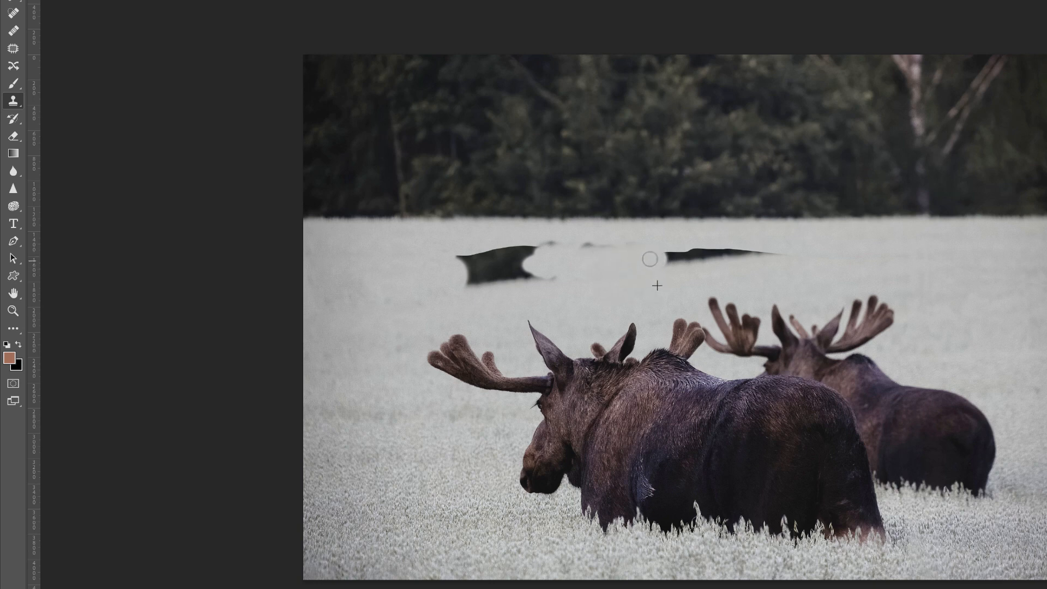
pyautogui.moveTo(649, 259); pyautogui.dragTo(669, 264)
pyautogui.moveTo(528, 272)
pyautogui.mouseDown()
pyautogui.moveTo(476, 281)
pyautogui.moveTo(534, 280)
pyautogui.mouseUp()
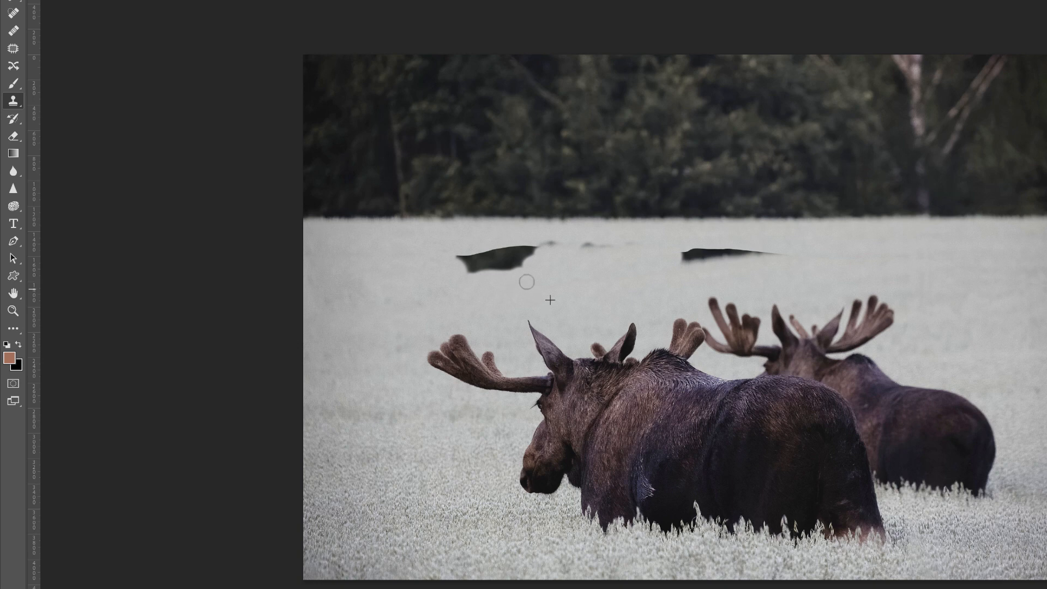
pyautogui.moveTo(525, 269)
pyautogui.mouseDown()
pyautogui.moveTo(504, 278)
pyautogui.moveTo(464, 269)
pyautogui.moveTo(504, 266)
pyautogui.moveTo(455, 257)
pyautogui.moveTo(487, 256)
pyautogui.moveTo(476, 270)
pyautogui.moveTo(489, 268)
pyautogui.moveTo(492, 249)
pyautogui.moveTo(533, 247)
pyautogui.mouseUp()
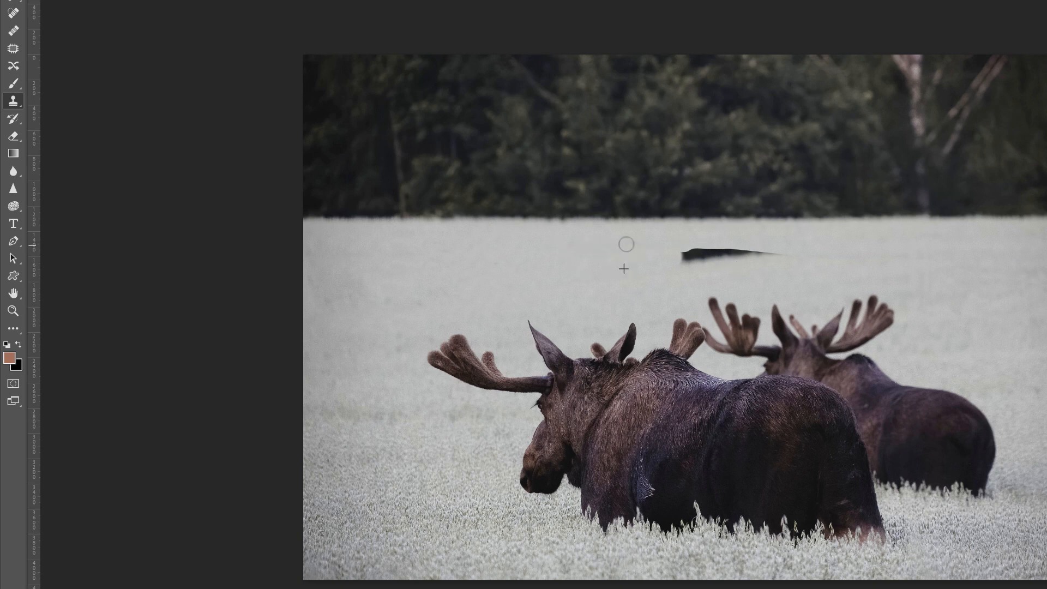
pyautogui.moveTo(682, 251); pyautogui.dragTo(723, 246)
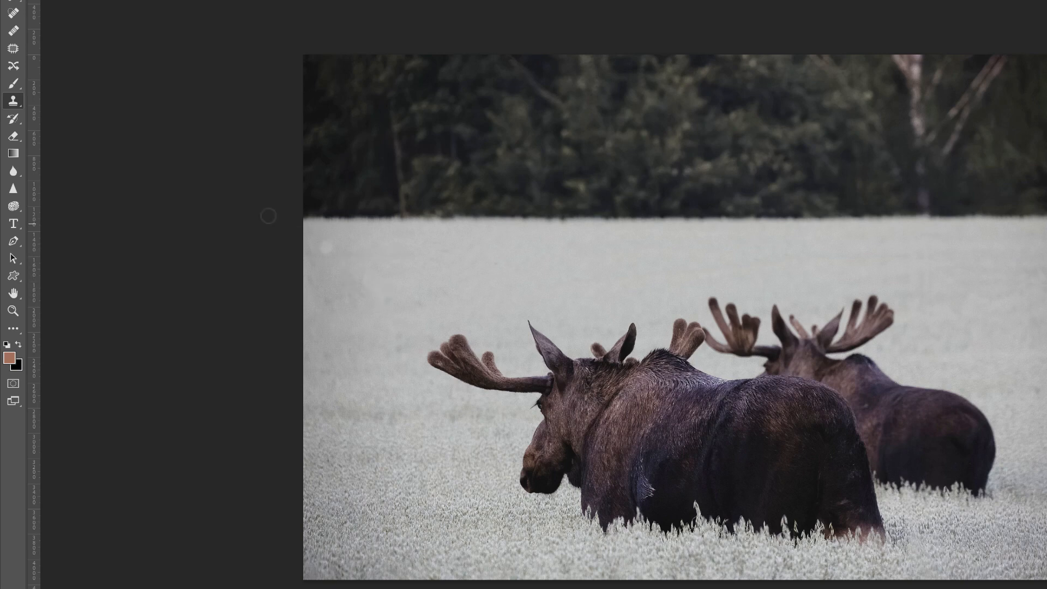
# - Use the Healing Brush to smooth out the leftover cloning marks in the field
pyautogui.click(13, 32)
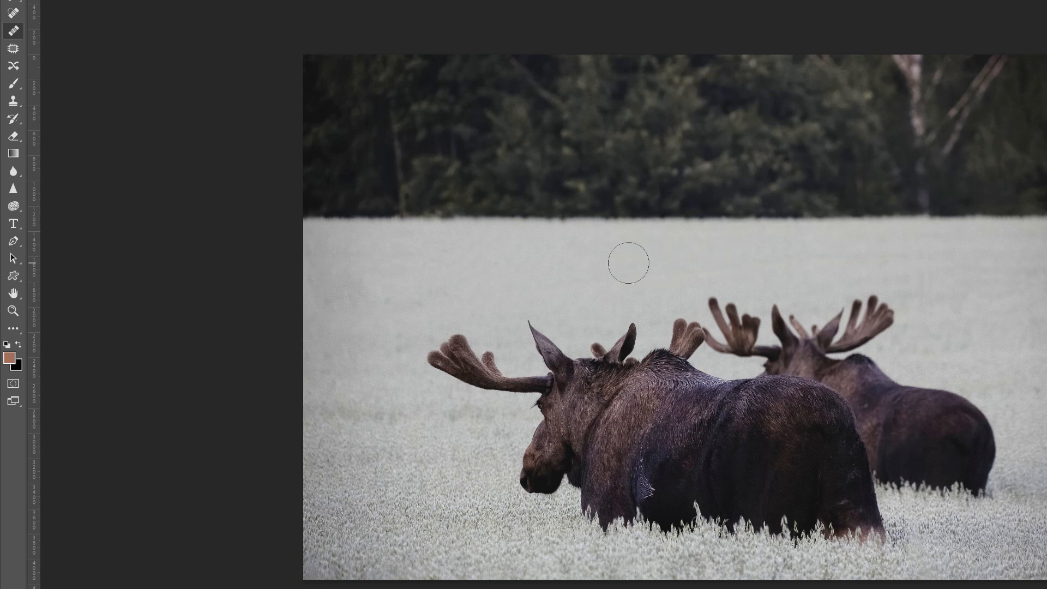
pyautogui.moveTo(372, 266)
pyautogui.mouseDown()
pyautogui.moveTo(359, 261)
pyautogui.moveTo(373, 290)
pyautogui.moveTo(395, 282)
pyautogui.mouseUp()
pyautogui.keyDown('alt'); pyautogui.click(629, 260); pyautogui.keyUp('alt')
pyautogui.moveTo(399, 258); pyautogui.dragTo(386, 260)
pyautogui.moveTo(375, 263)
pyautogui.mouseDown()
pyautogui.moveTo(346, 263)
pyautogui.moveTo(355, 301)
pyautogui.moveTo(389, 306)
pyautogui.moveTo(322, 307)
pyautogui.moveTo(303, 259)
pyautogui.moveTo(334, 294)
pyautogui.moveTo(331, 262)
pyautogui.moveTo(410, 291)
pyautogui.moveTo(419, 304)
pyautogui.moveTo(391, 341)
pyautogui.moveTo(412, 312)
pyautogui.moveTo(465, 298)
pyautogui.mouseUp()
pyautogui.moveTo(445, 263); pyautogui.dragTo(459, 272)
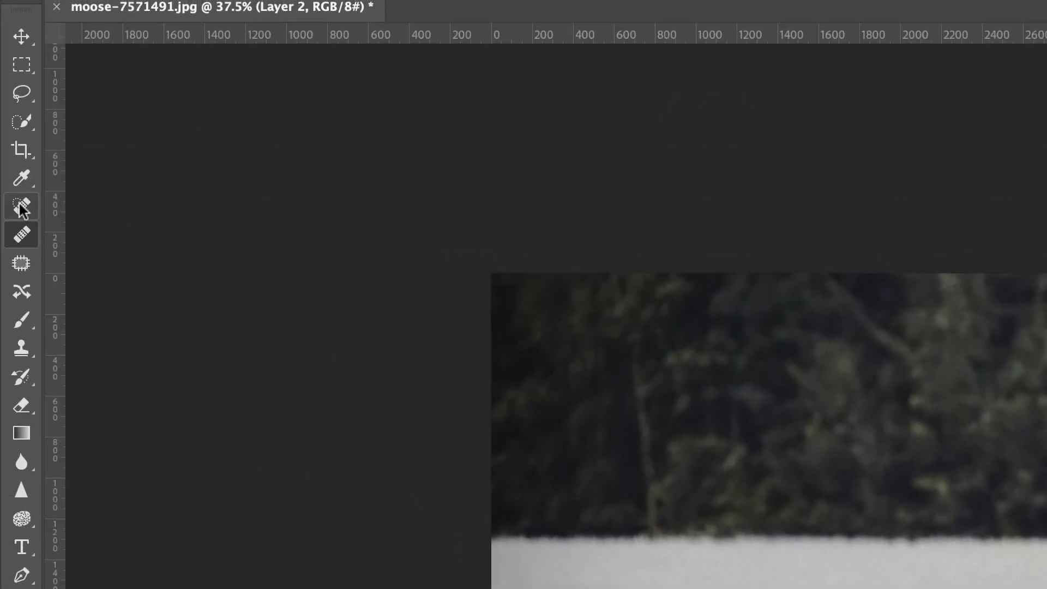
# - Remove the birch trunk and its branches from the tree line, plus a spot in the field, with the Spot Healing Brush
pyautogui.click(20, 207)
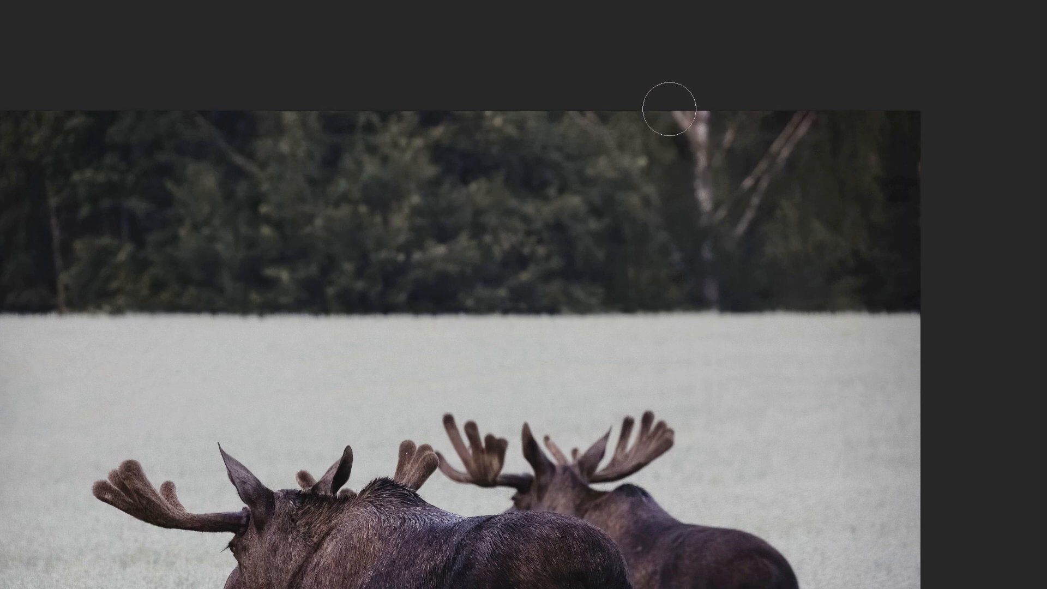
pyautogui.moveTo(669, 109)
pyautogui.mouseDown()
pyautogui.moveTo(702, 147)
pyautogui.moveTo(704, 101)
pyautogui.moveTo(700, 205)
pyautogui.moveTo(714, 115)
pyautogui.moveTo(701, 202)
pyautogui.moveTo(703, 268)
pyautogui.moveTo(718, 289)
pyautogui.mouseUp()
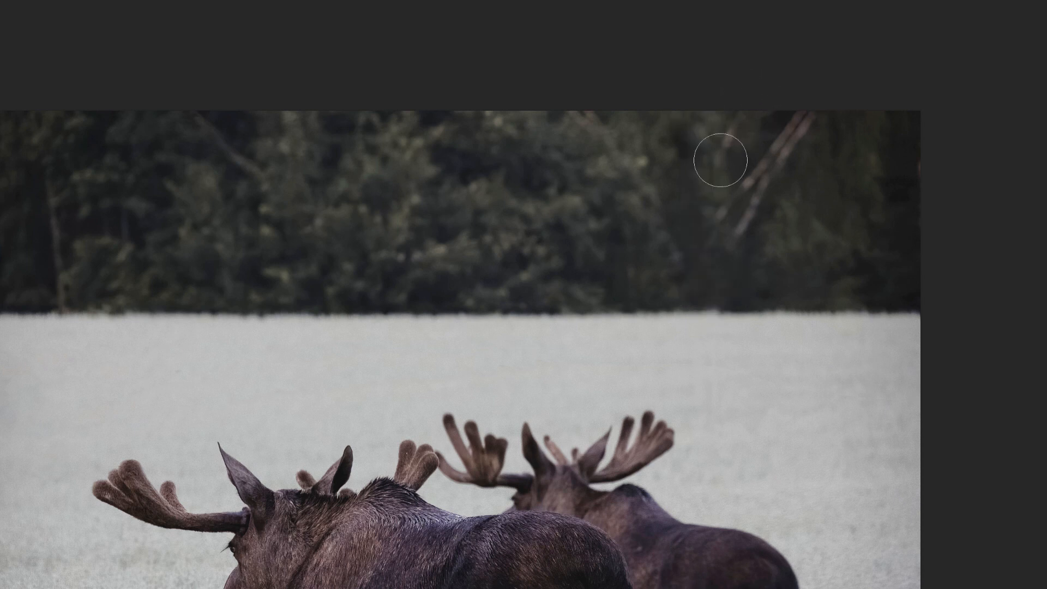
pyautogui.moveTo(720, 156)
pyautogui.mouseDown()
pyautogui.moveTo(736, 110)
pyautogui.moveTo(729, 169)
pyautogui.moveTo(740, 189)
pyautogui.moveTo(722, 215)
pyautogui.moveTo(730, 201)
pyautogui.mouseUp()
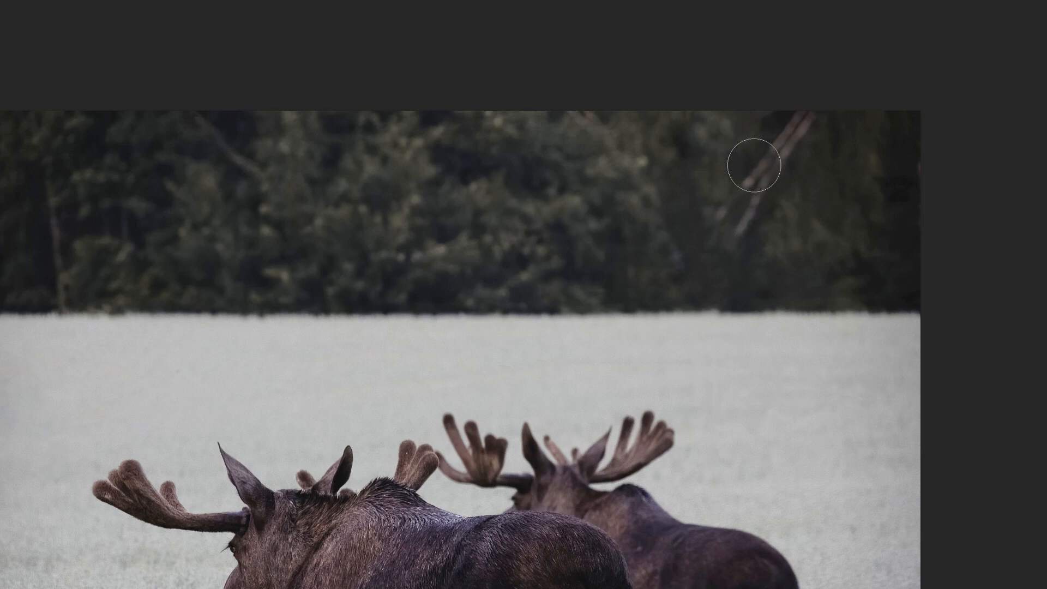
pyautogui.moveTo(754, 165)
pyautogui.mouseDown()
pyautogui.moveTo(736, 192)
pyautogui.moveTo(802, 112)
pyautogui.moveTo(739, 231)
pyautogui.mouseUp()
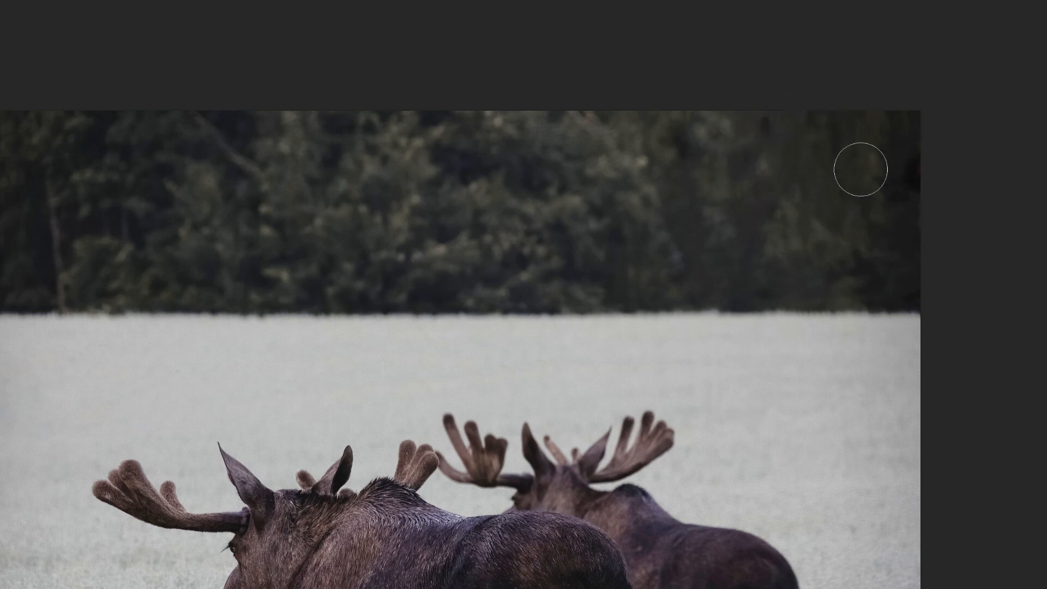
pyautogui.click(767, 129)
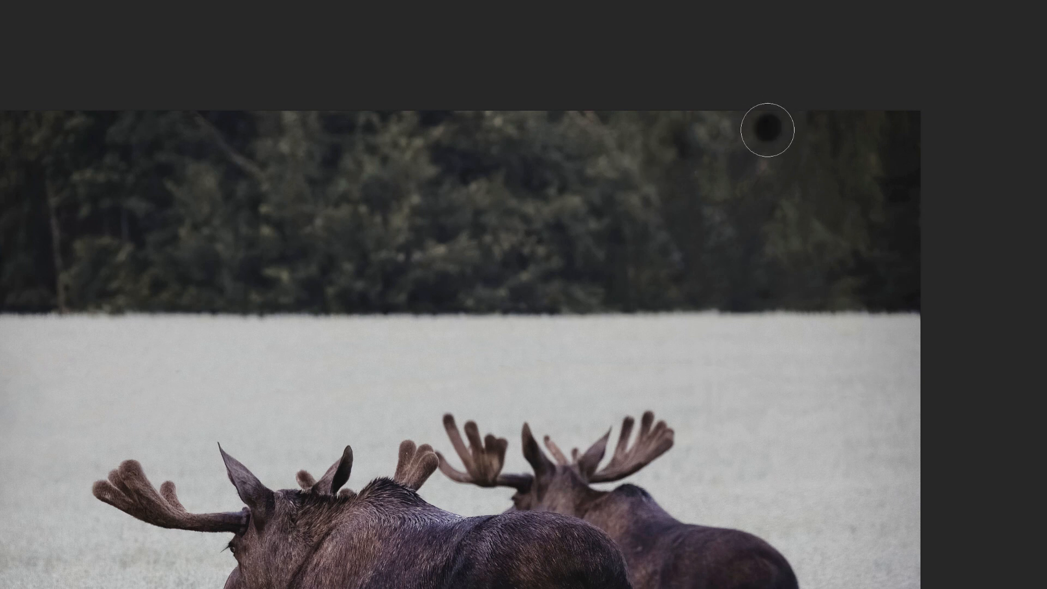
pyautogui.click(495, 123)
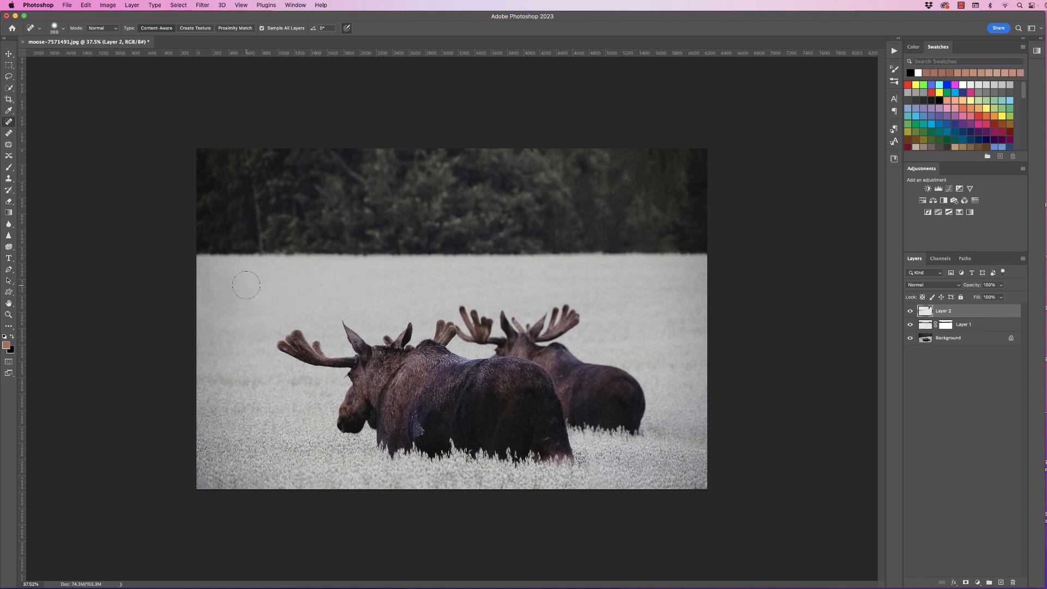
pyautogui.moveTo(237, 286); pyautogui.dragTo(254, 283)
# - Compare the edited image with the original background by toggling layer visibility, then zoom out slightly
pyautogui.keyDown('alt'); pyautogui.click(910, 338); pyautogui.keyUp('alt')
pyautogui.keyDown('alt'); pyautogui.click(910, 339); pyautogui.keyUp('alt')
pyautogui.keyDown('alt'); pyautogui.click(911, 338); pyautogui.keyUp('alt')
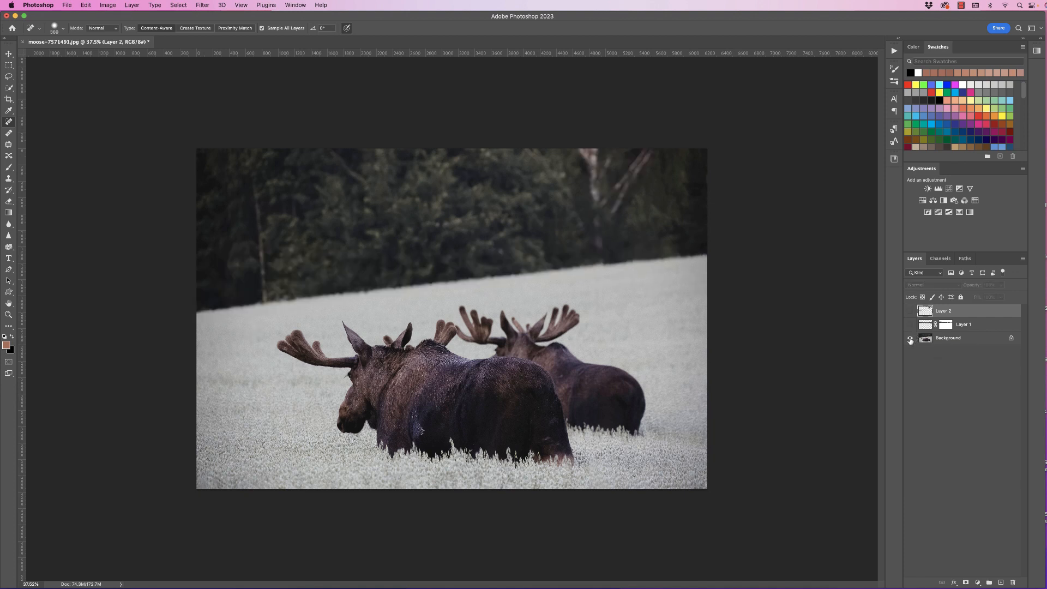
pyautogui.keyDown('alt'); pyautogui.click(910, 338); pyautogui.keyUp('alt')
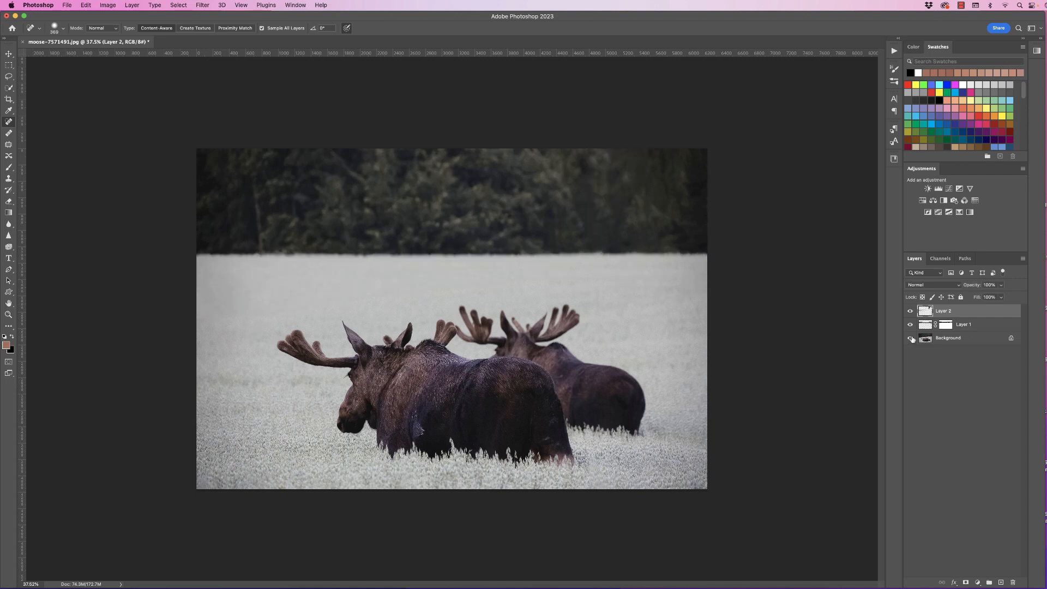
pyautogui.keyDown('alt'); pyautogui.click(911, 338); pyautogui.keyUp('alt')
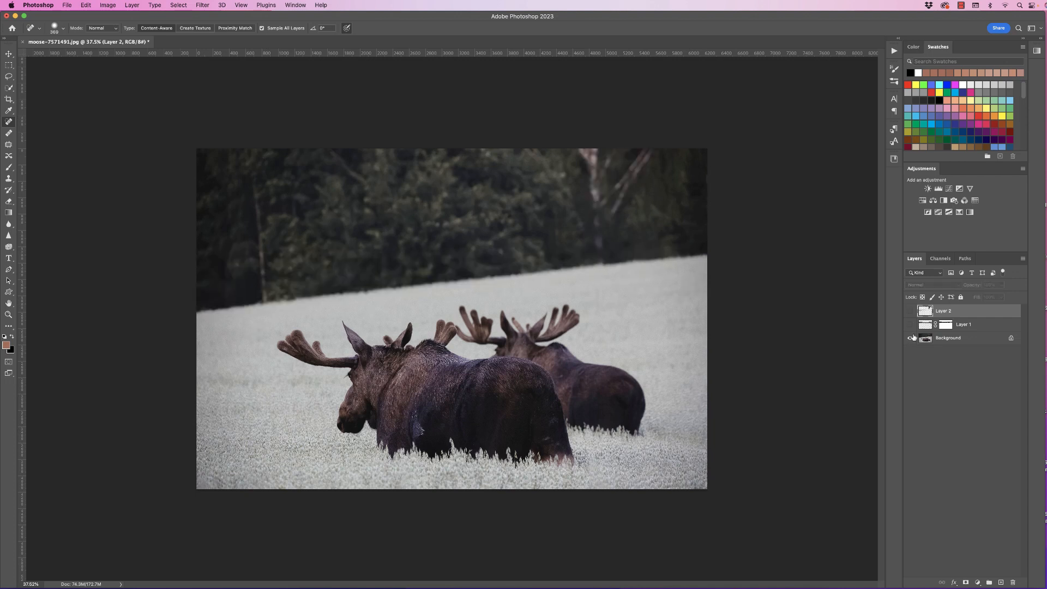
pyautogui.keyDown('alt'); pyautogui.click(910, 339); pyautogui.keyUp('alt')
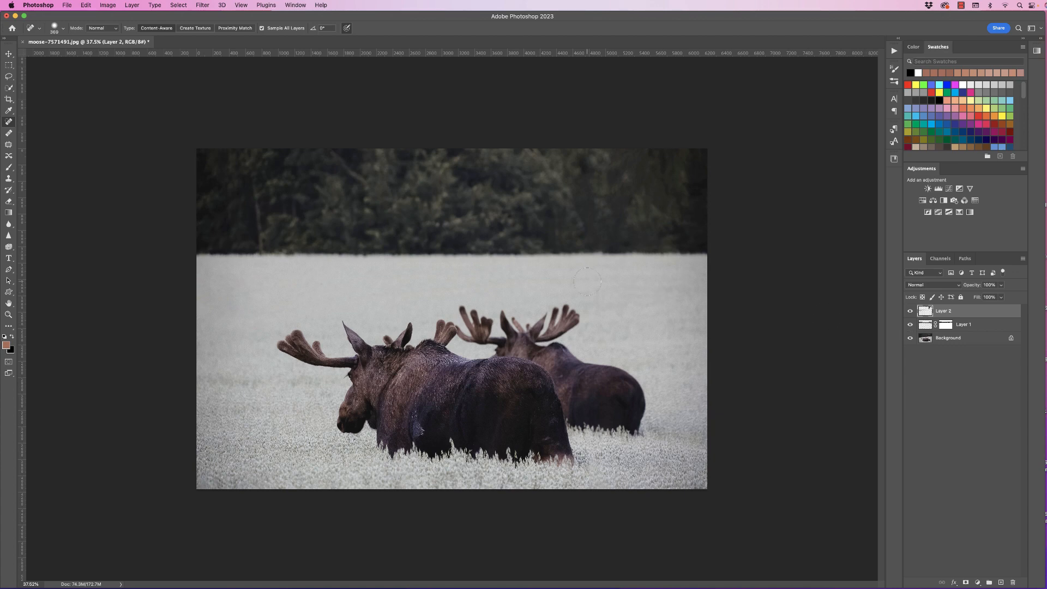
pyautogui.press('super+space')
pyautogui.press('super+space')
pyautogui.moveTo(588, 285)
pyautogui.mouseDown()
pyautogui.moveTo(551, 281)
pyautogui.moveTo(573, 286)
pyautogui.mouseUp()
pyautogui.scroll(3, 573, 285)
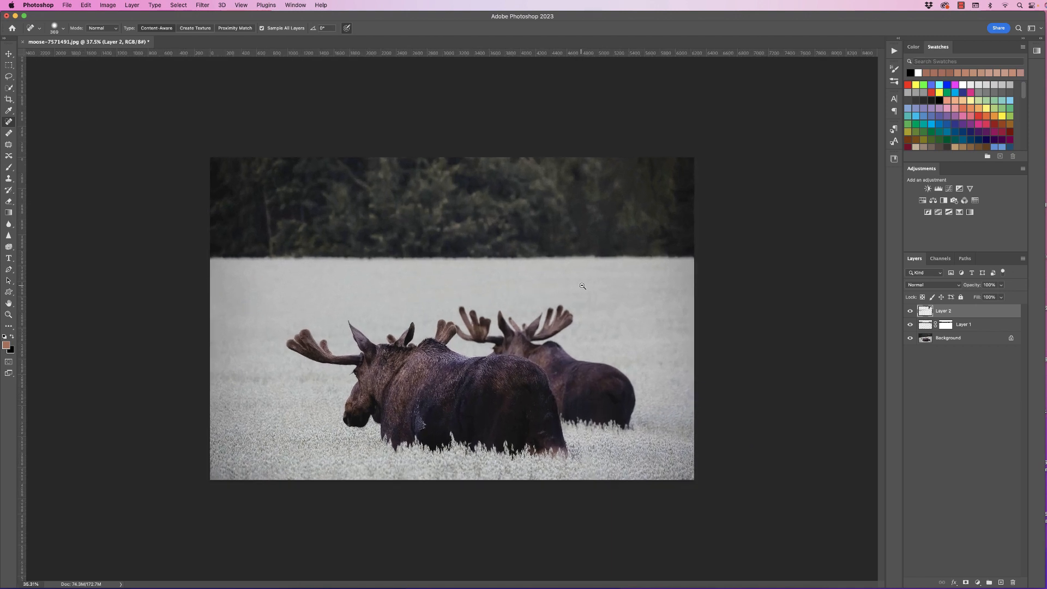